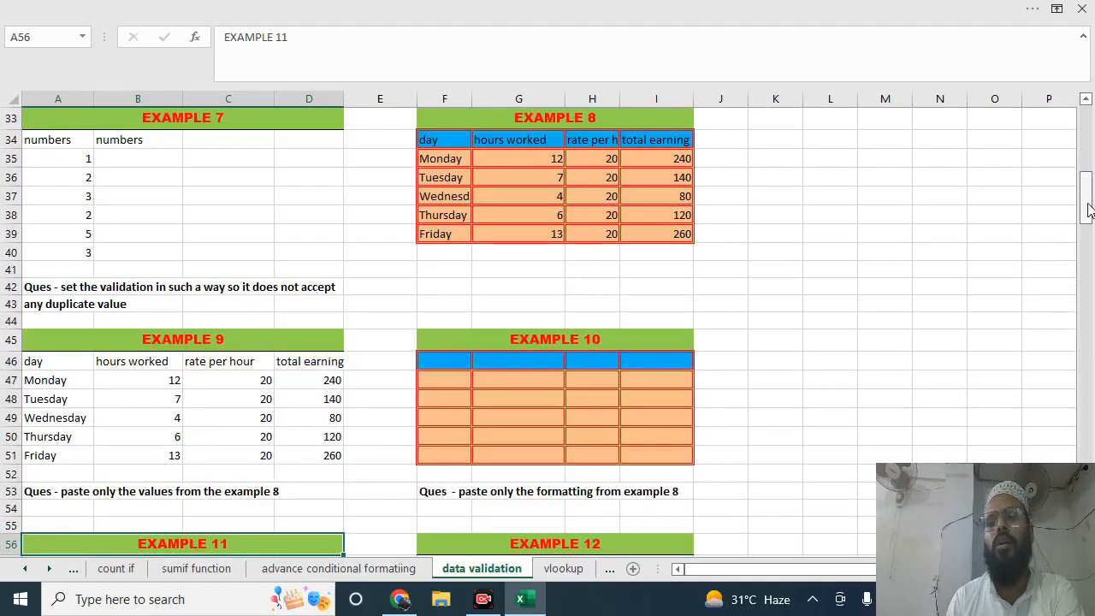
Clear the old answer table from cells A57:D63 under Example 11
left_click_drag(1088, 210, 1090, 242)
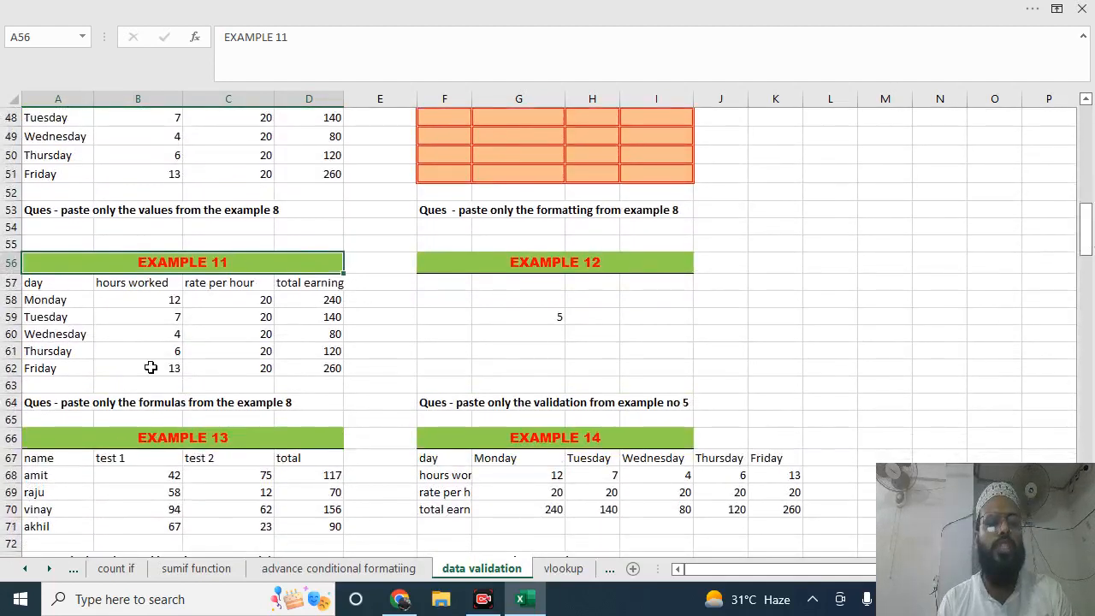
left_click_drag(34, 282, 315, 384)
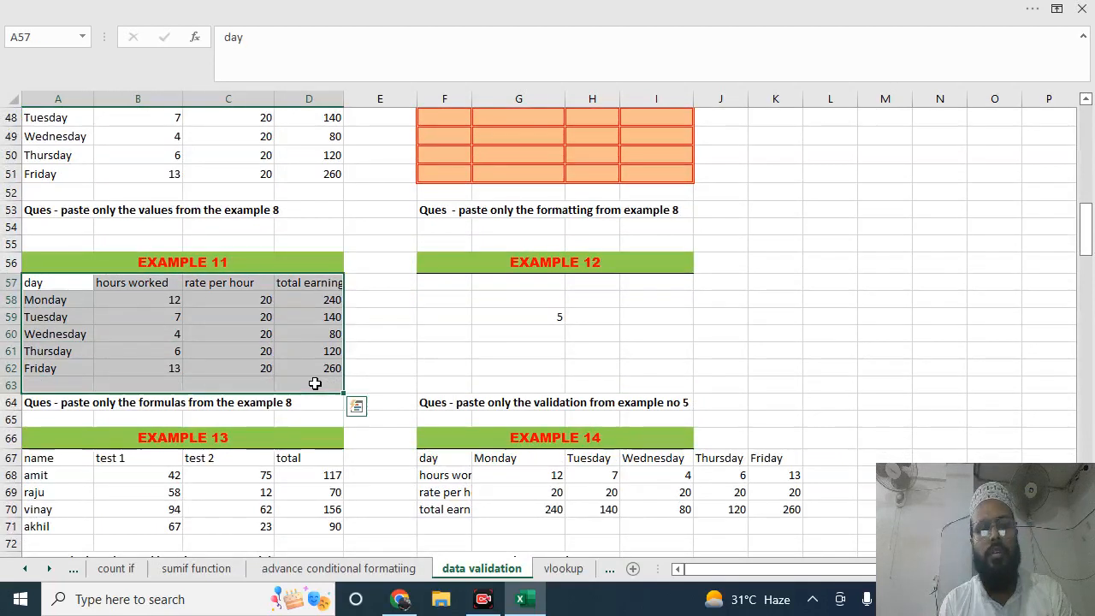
key("Delete")
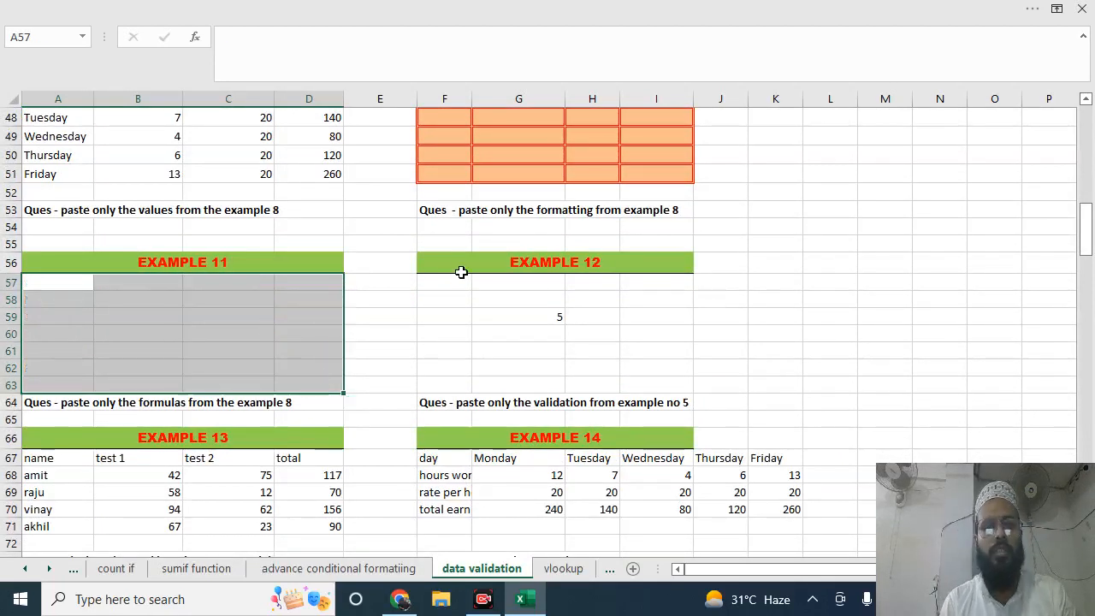
Open the Data Validation settings for cells F57:J62 under Example 12
left_click_drag(461, 284, 705, 370)
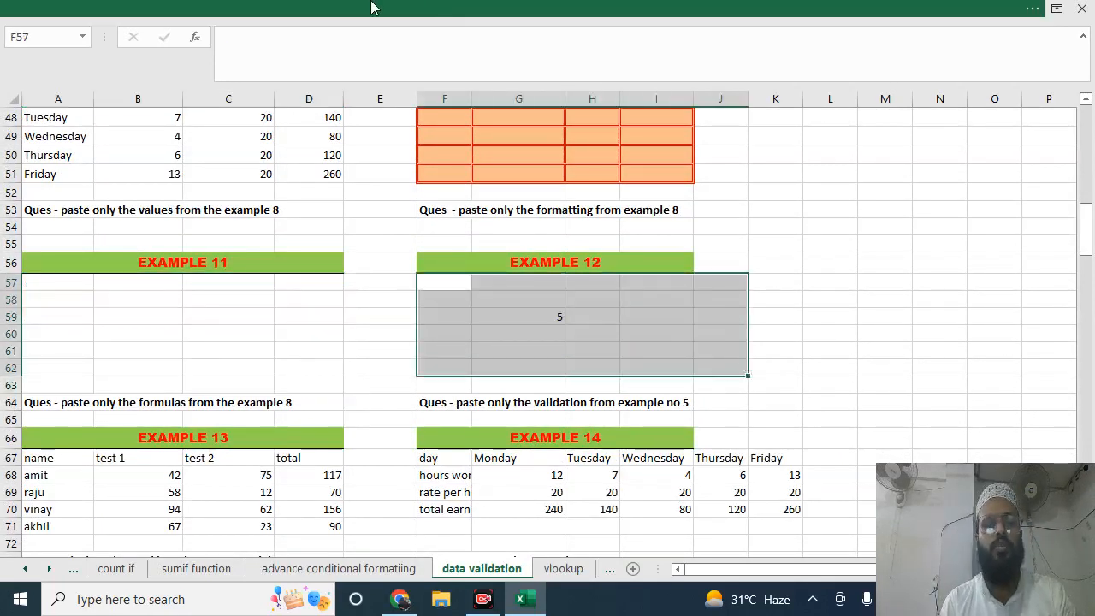
left_click(225, 15)
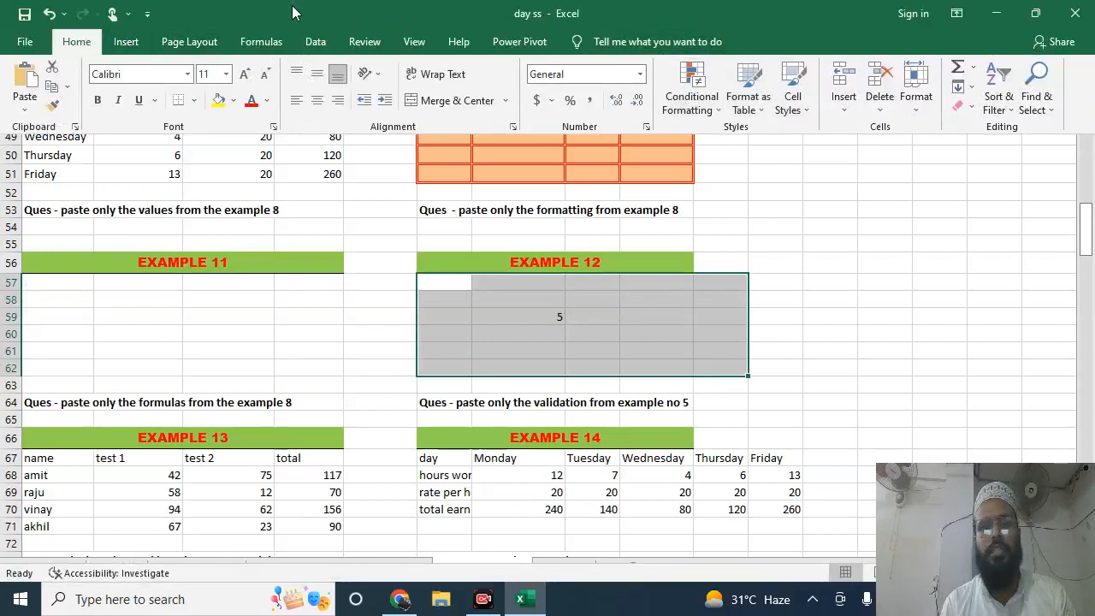
left_click(316, 42)
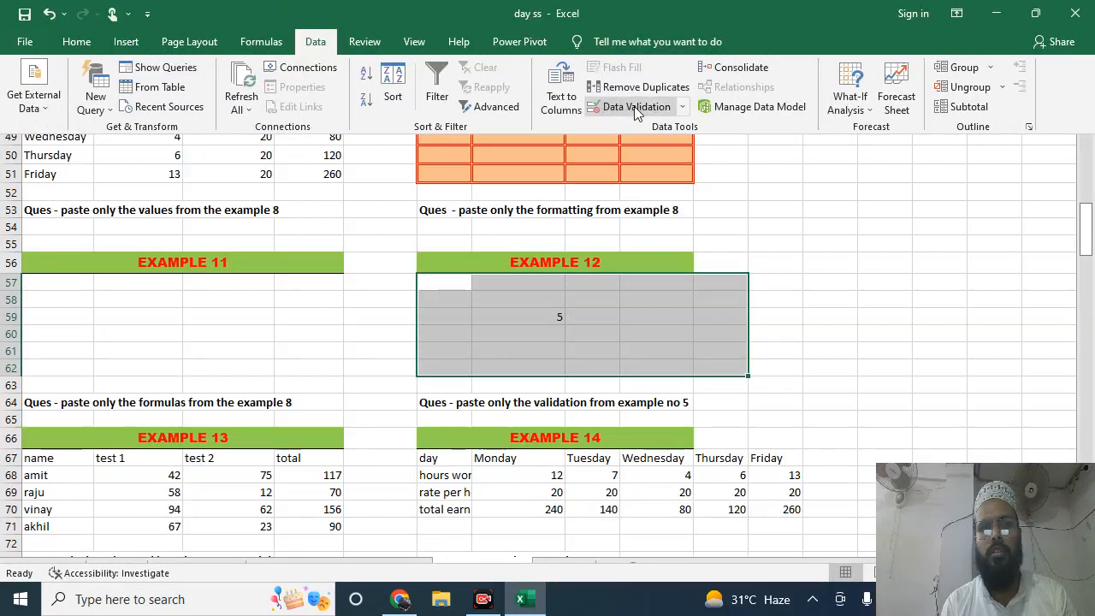
left_click(683, 107)
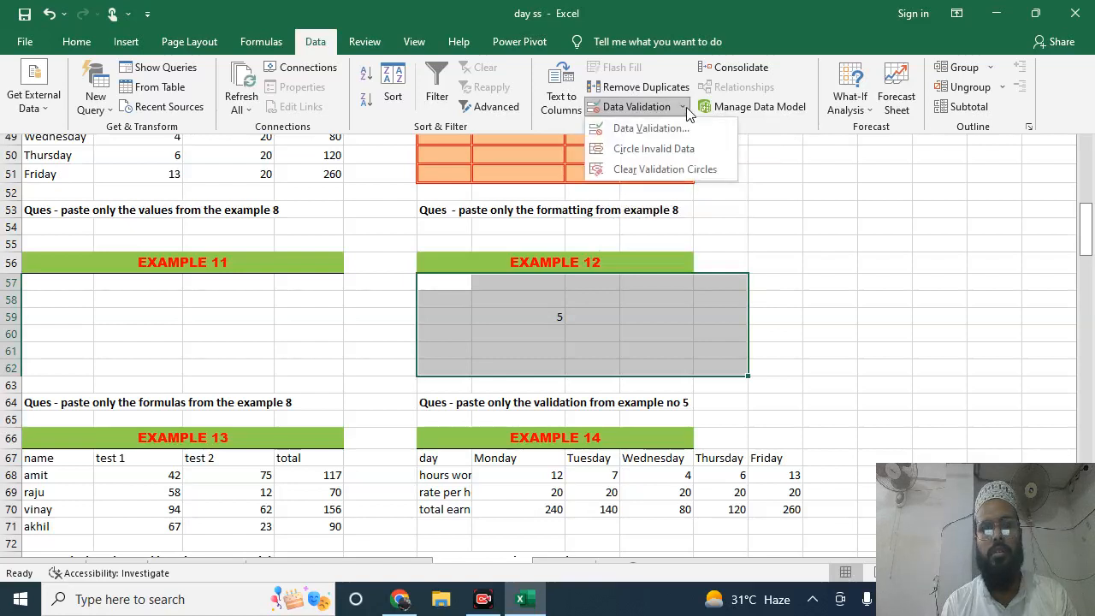
left_click(686, 107)
left_click(686, 107)
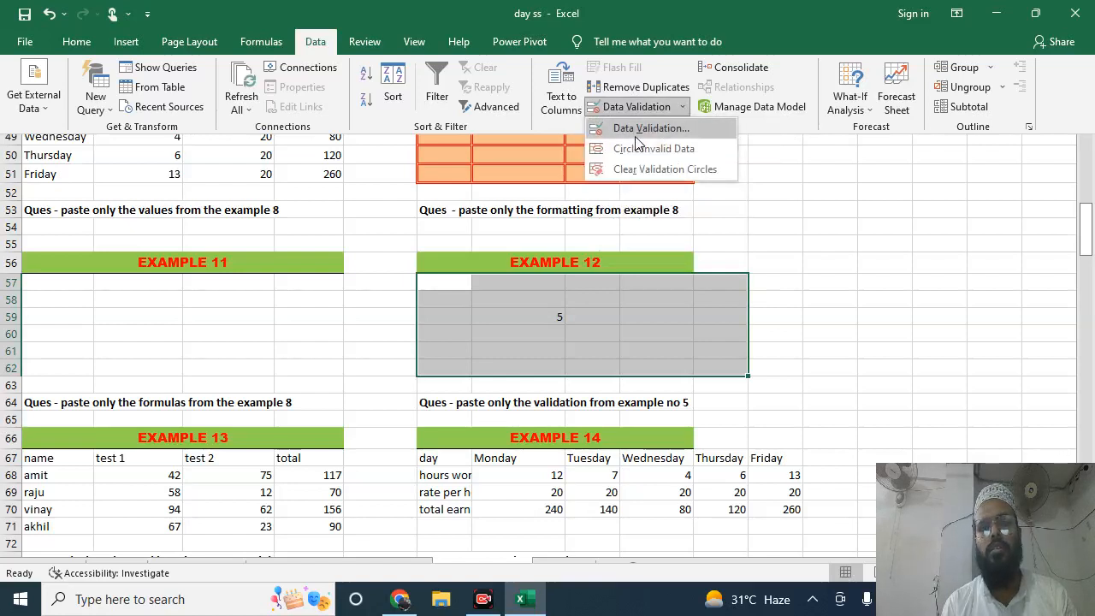
left_click(636, 136)
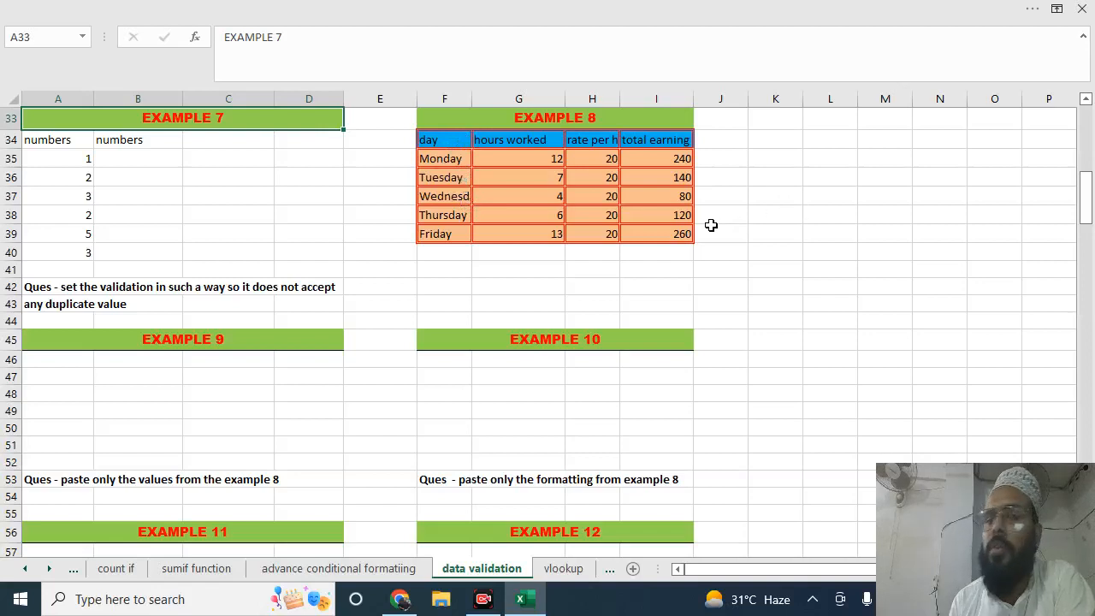
Check the hours worked and total earning cells for Monday in Example 8, and copy the whole table F34:I39
left_click(476, 152)
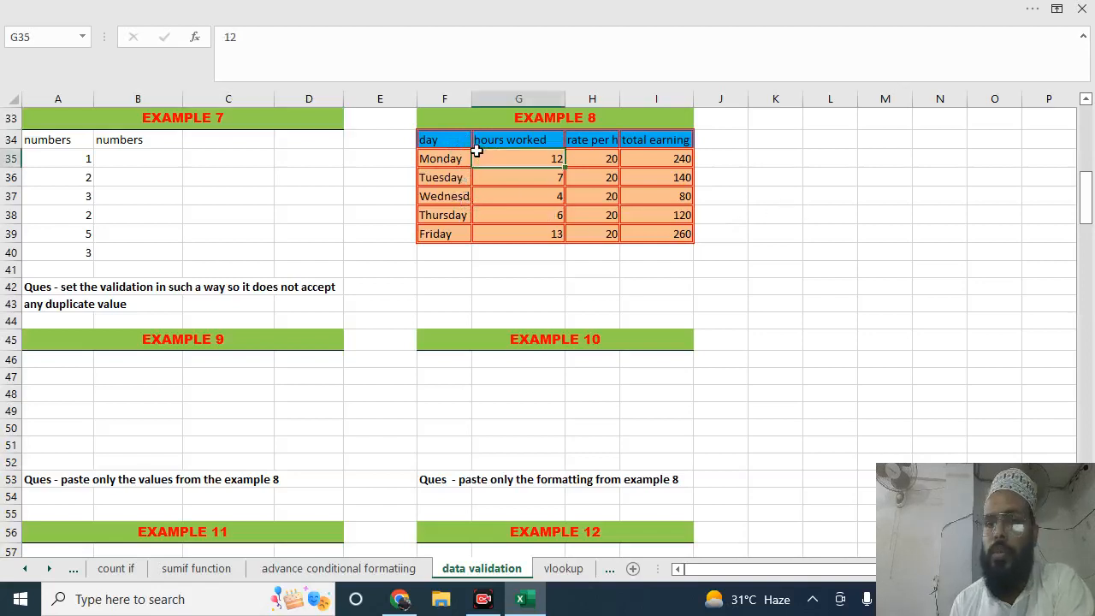
left_click(658, 160)
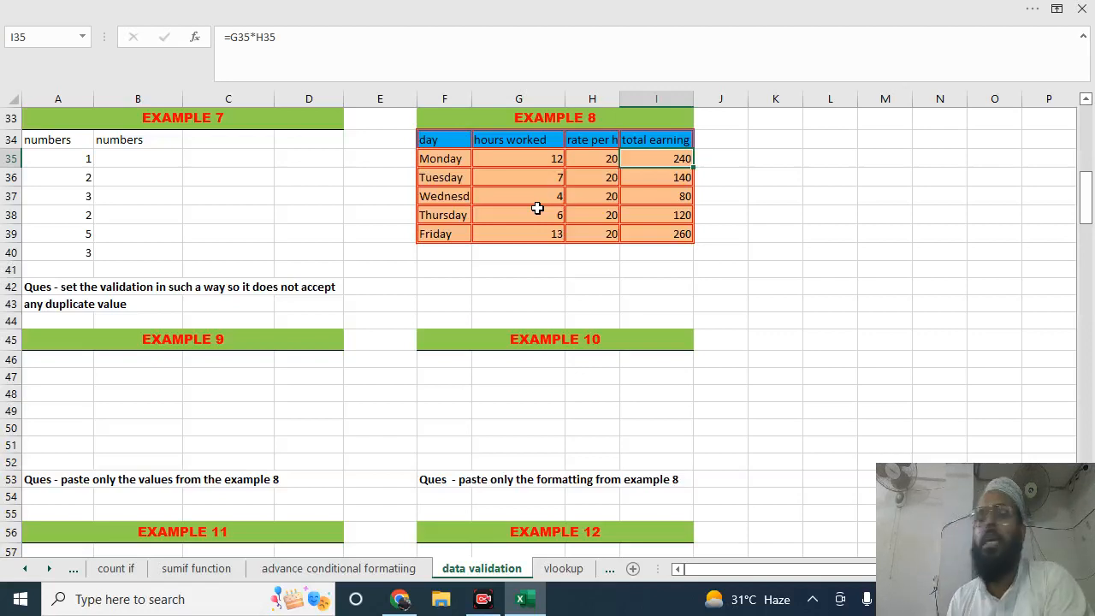
left_click(437, 144)
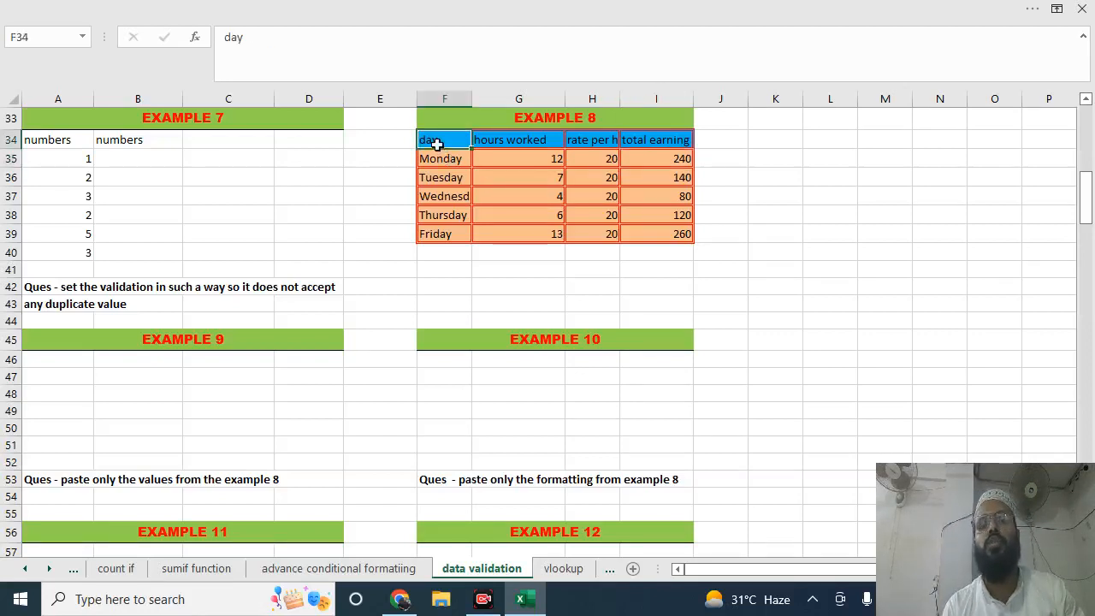
left_click_drag(437, 144, 647, 228)
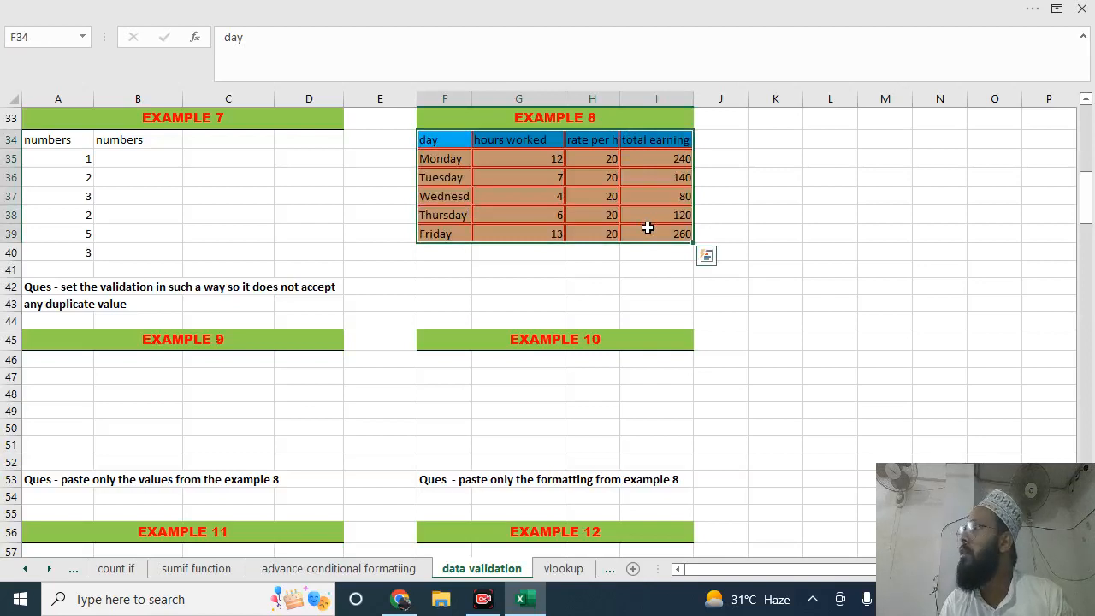
key("ctrl+c")
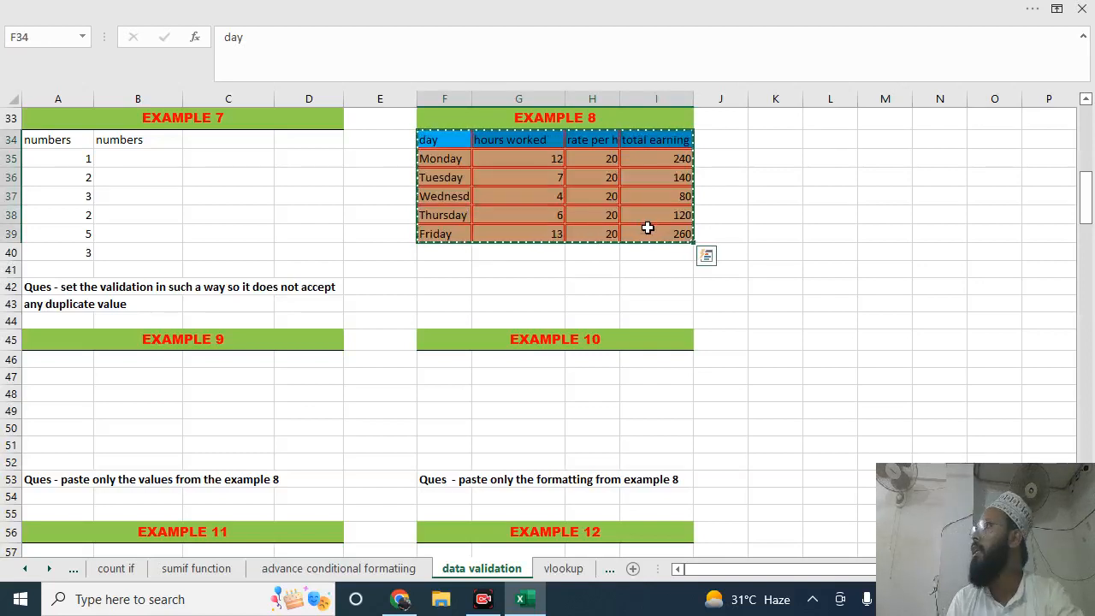
Paste only the values of the copied Example 8 table into Example 9, starting at cell A46, using Paste Special
left_click(54, 358)
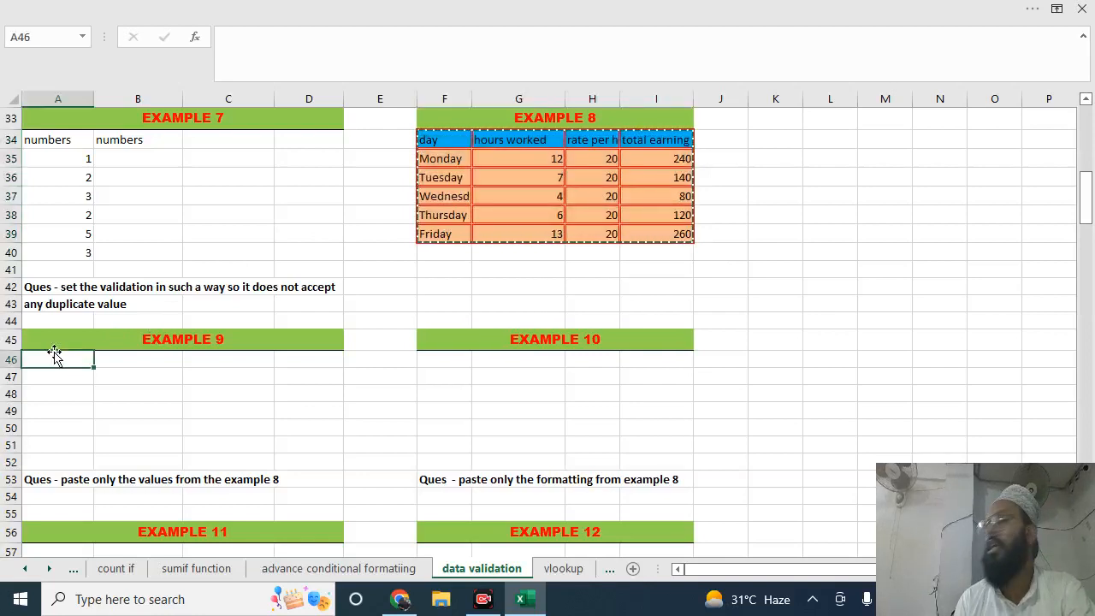
left_click(166, 7)
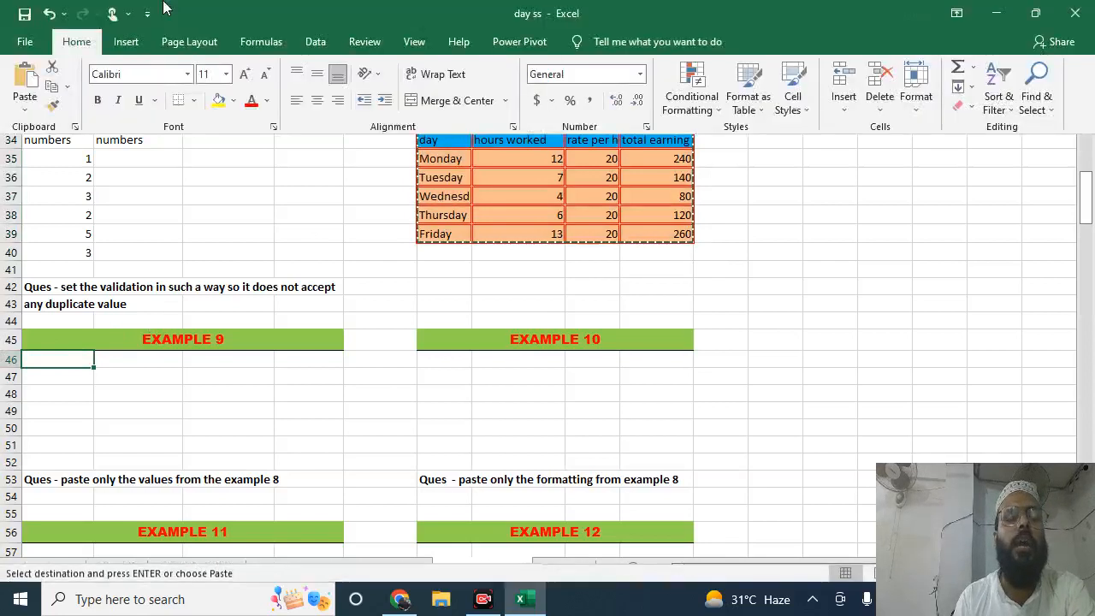
left_click(24, 118)
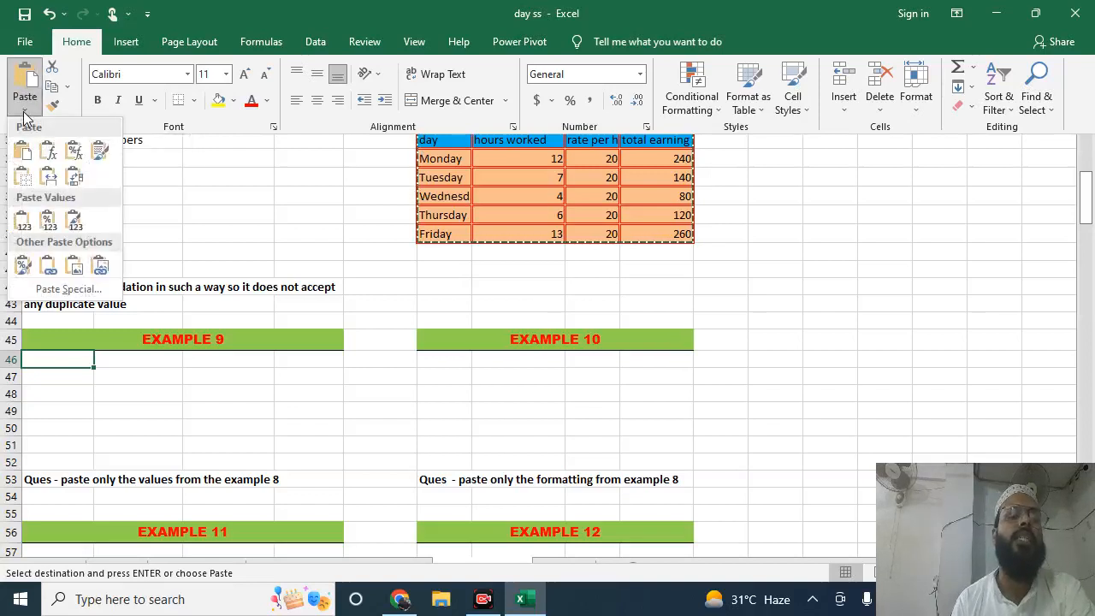
left_click(61, 290)
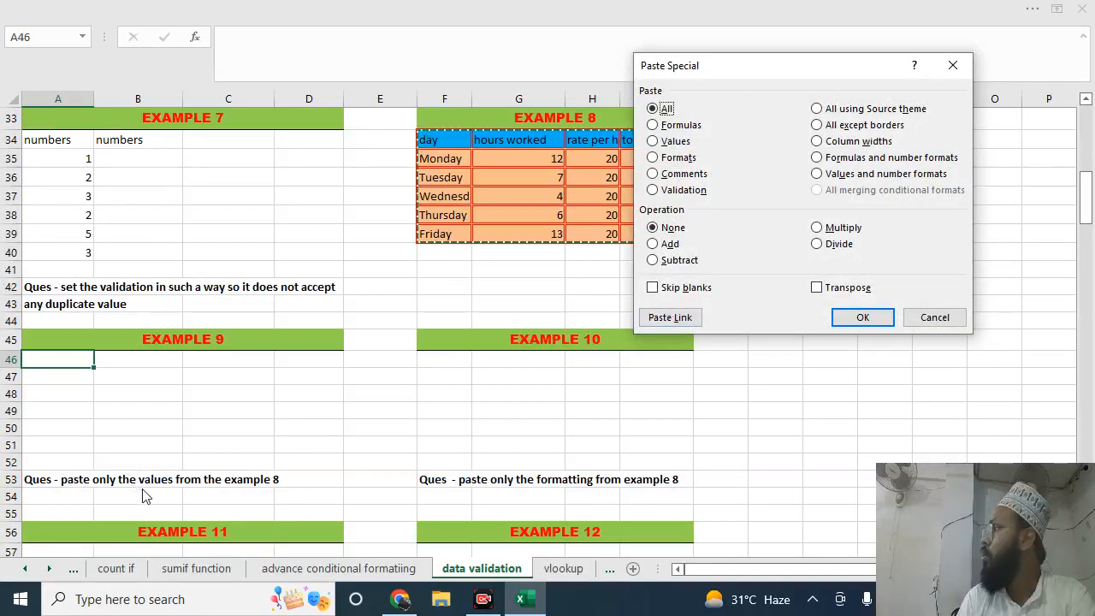
left_click(655, 142)
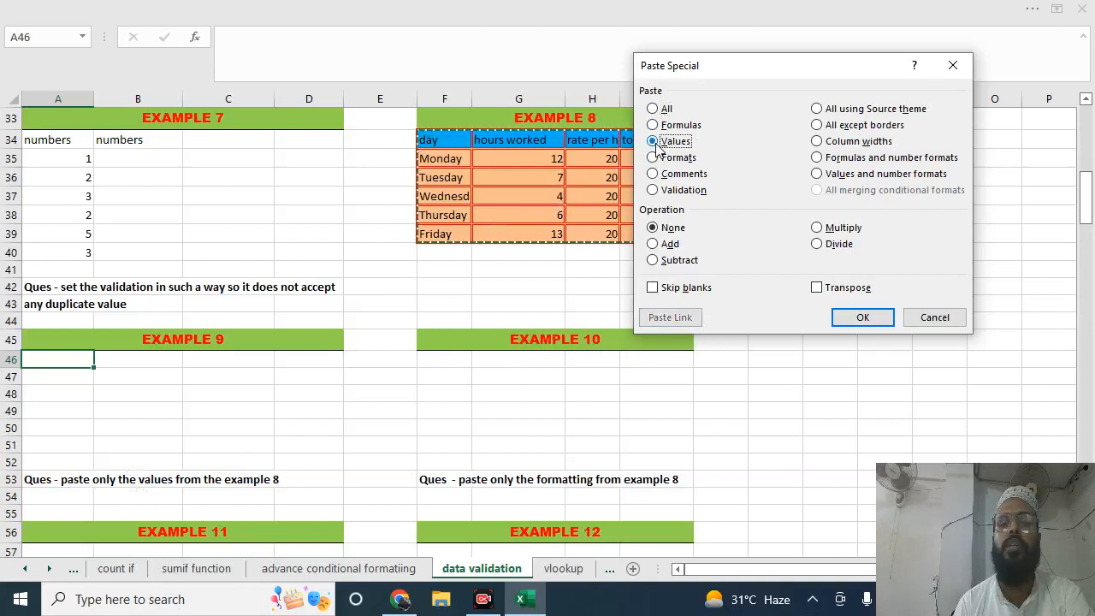
left_click(863, 317)
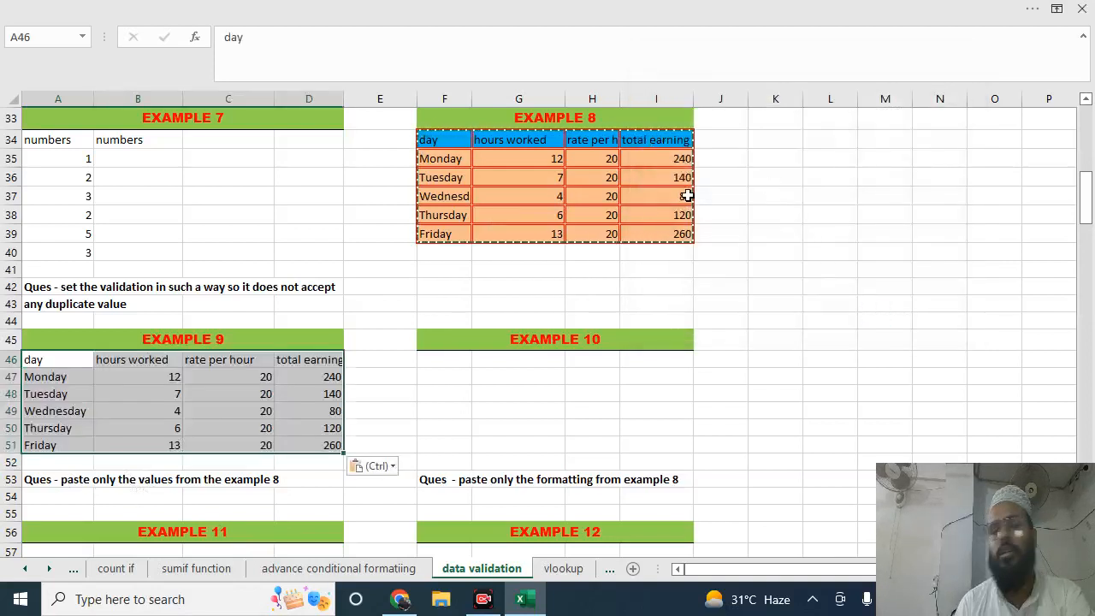
Compare Monday's total earning cell in Example 8 with the pasted one in Example 9 for formula versus value
left_click(211, 378)
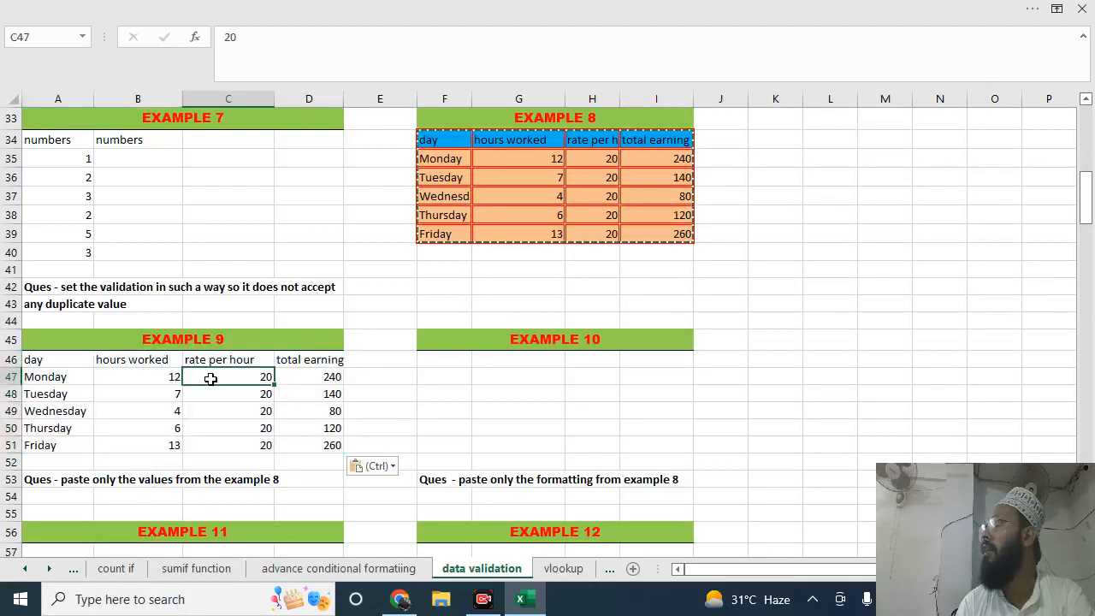
left_click(674, 158)
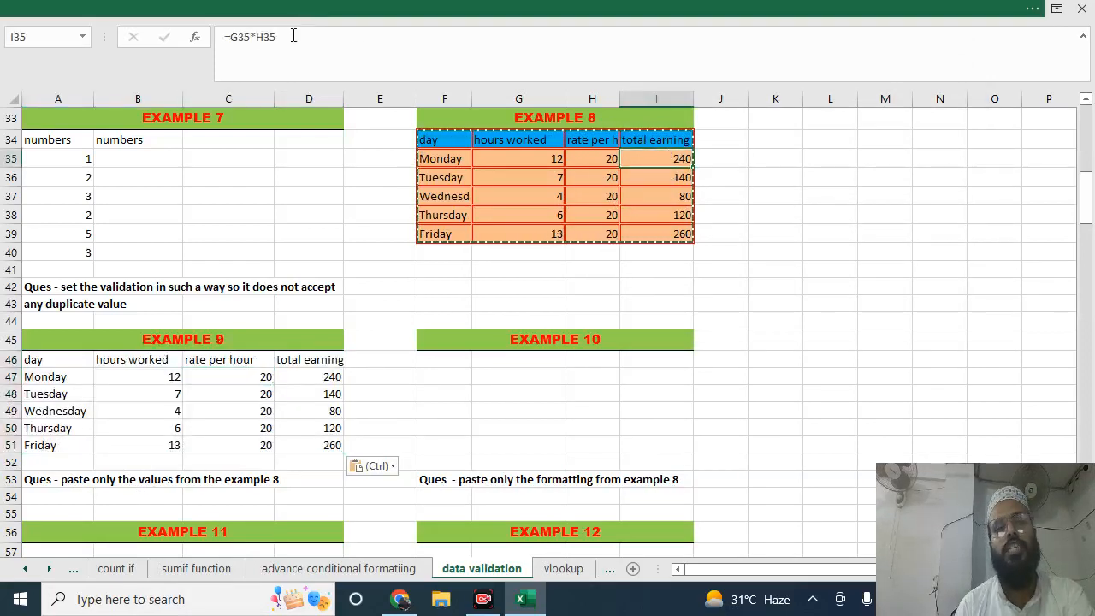
left_click(330, 380)
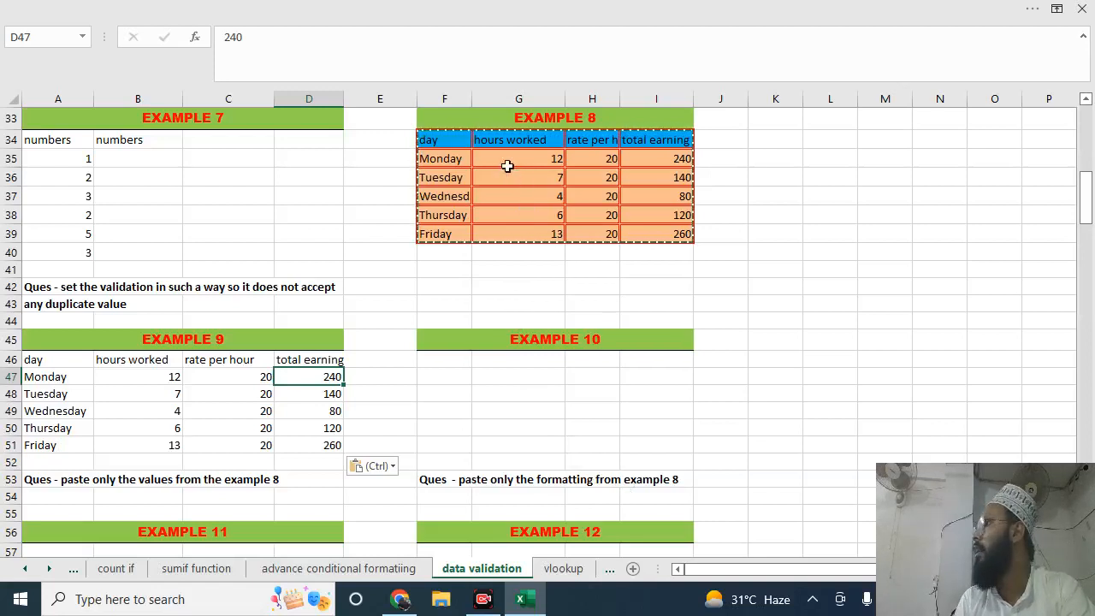
Paste only the formats of the Example 8 table into Example 10, starting at cell F46, using Paste Special
left_click_drag(445, 137, 684, 247)
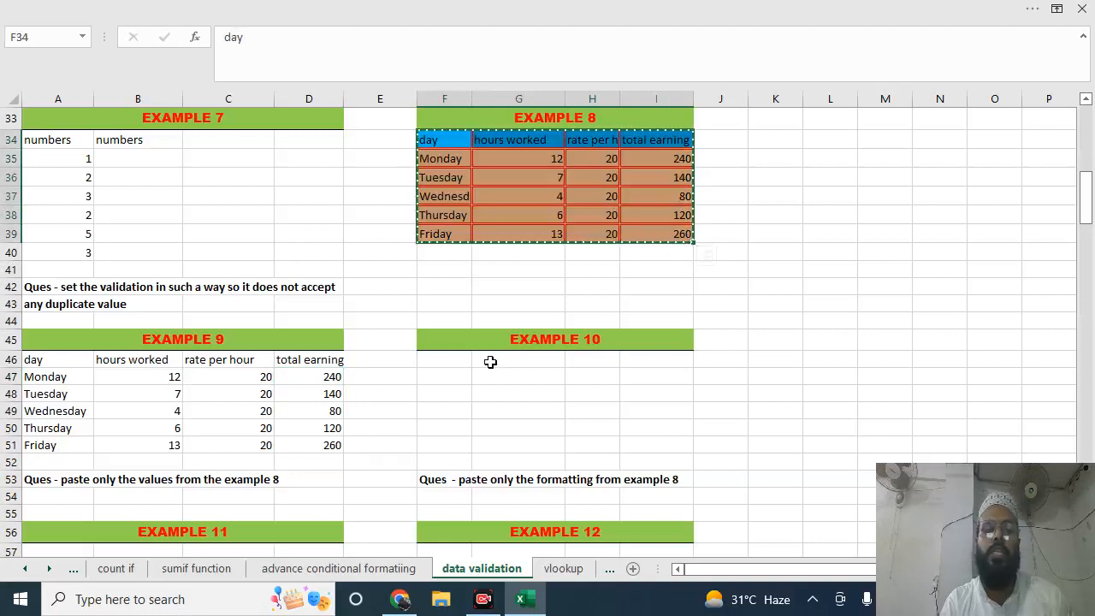
left_click(445, 362)
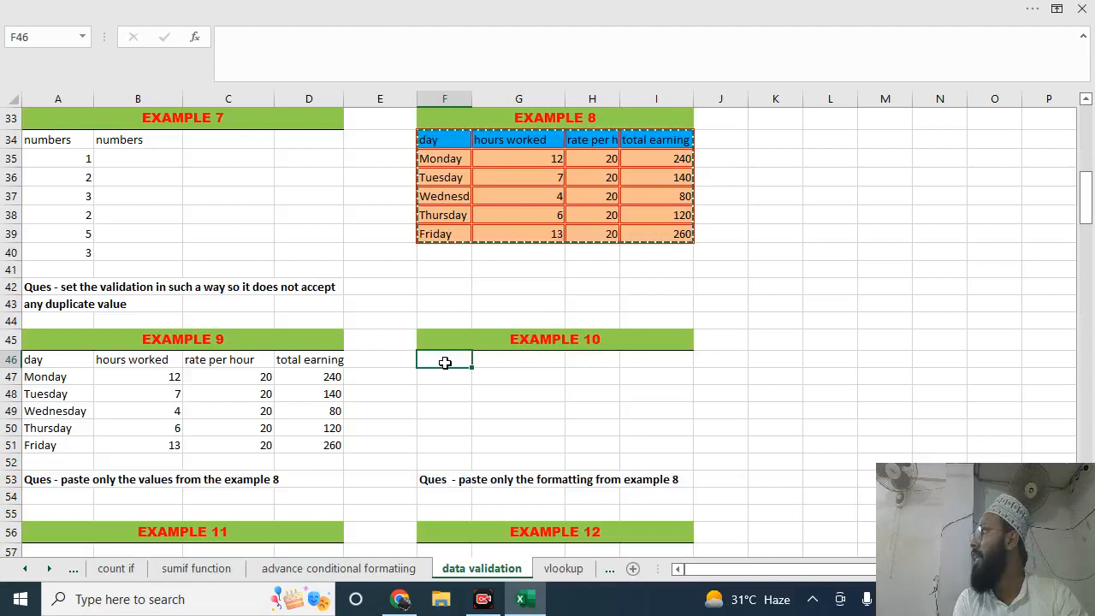
key("ctrl+alt+v")
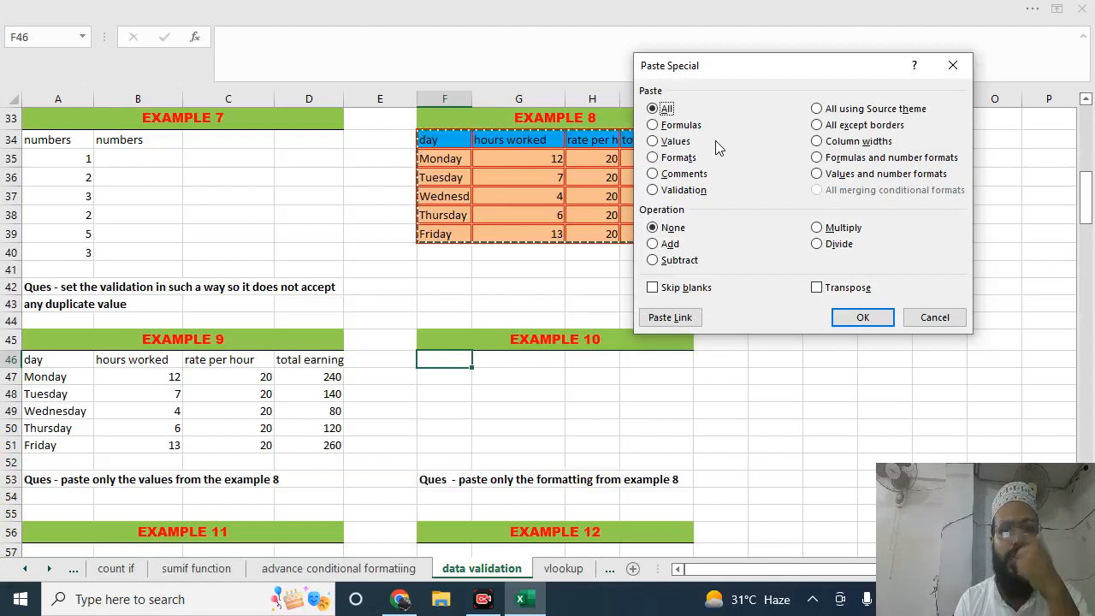
left_click(655, 158)
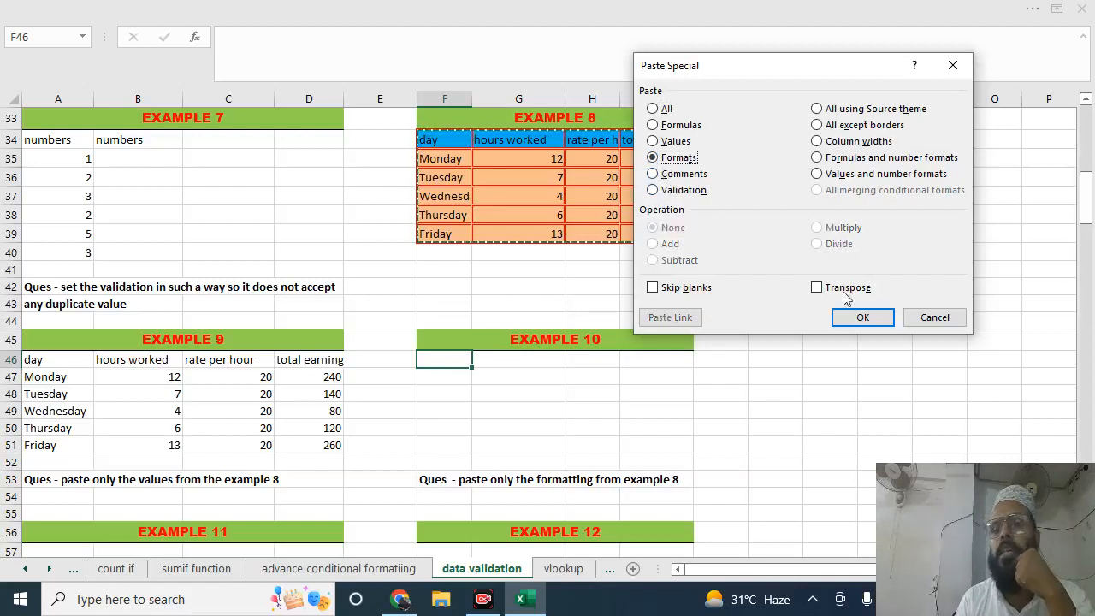
left_click(860, 317)
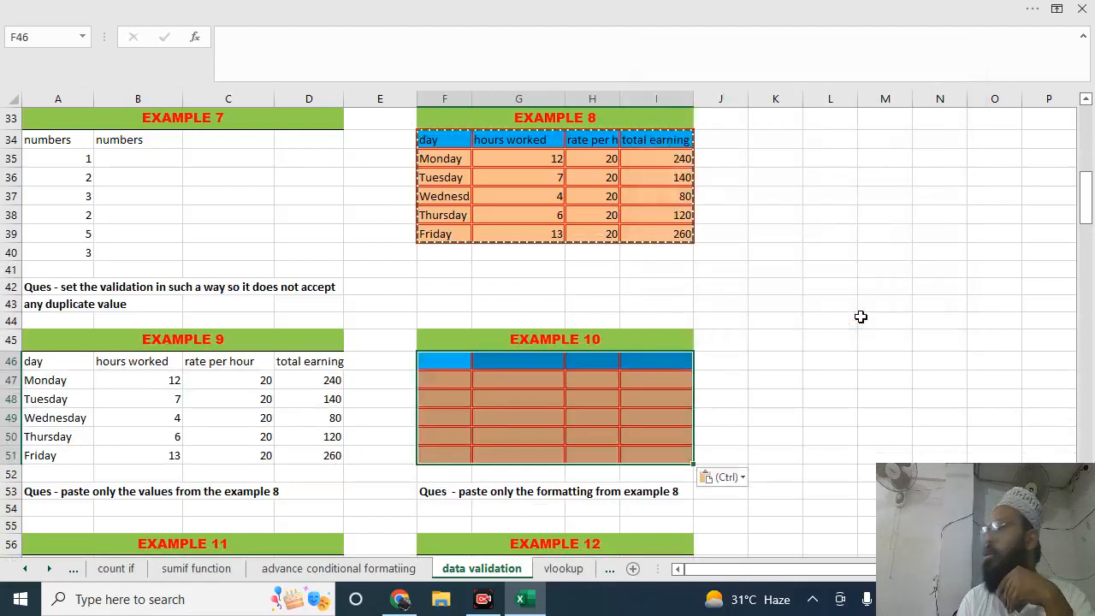
left_click_drag(860, 317, 766, 322)
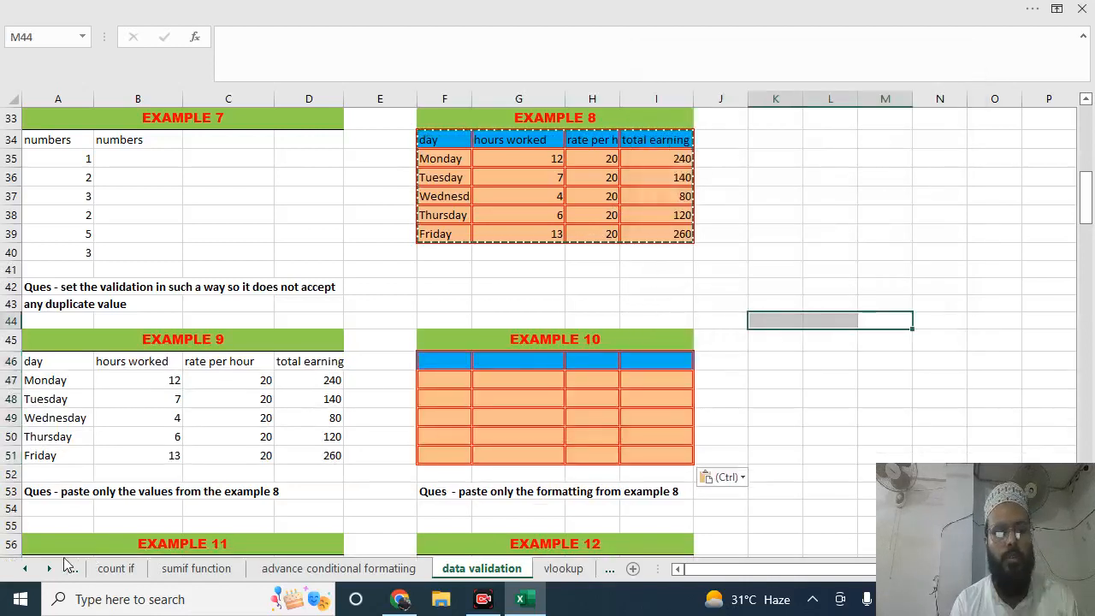
Look over the remaining paste exercises in Examples 11 to 14 and return to the Example 8 table
scroll(69, 560, "down", 2)
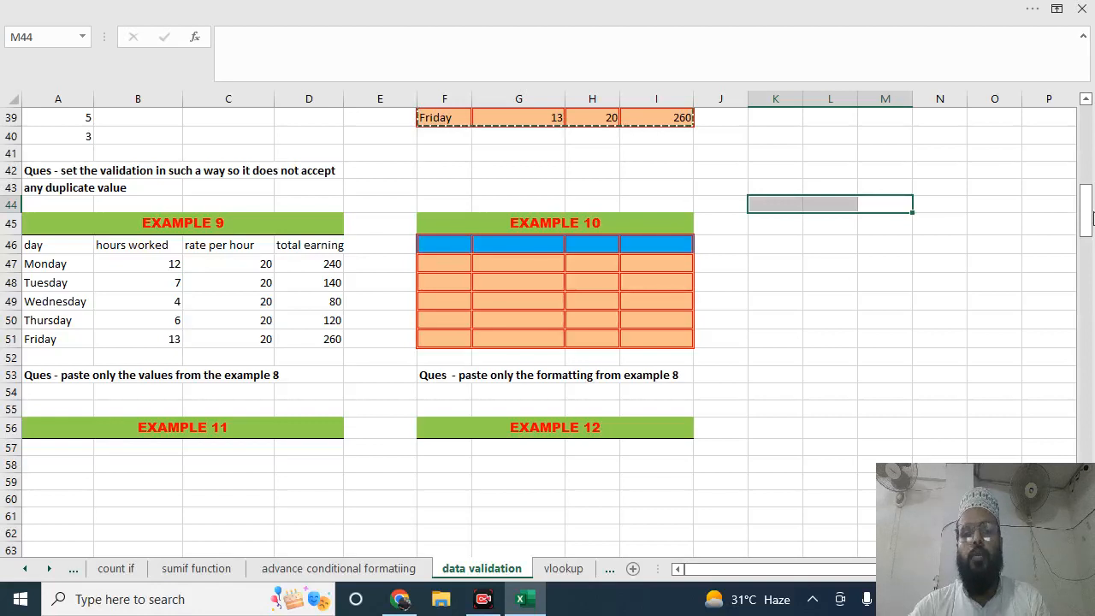
left_click(603, 424)
key("Down")
key("Down")
key("Down")
key("Down")
key("Down")
key("Down")
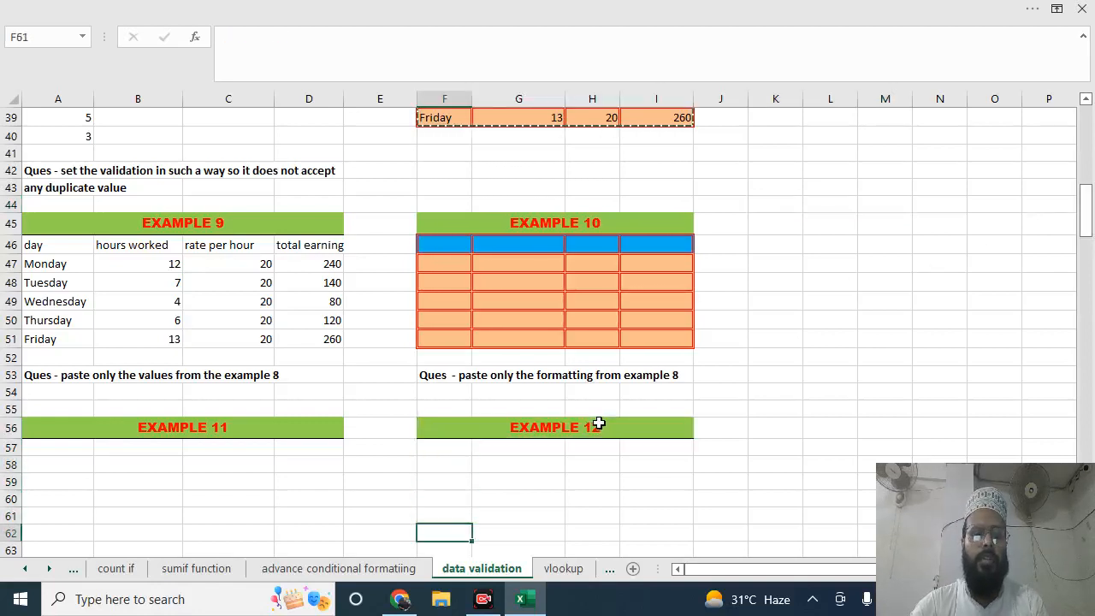
key("Down")
key("Down")
key("Down")
key("Down")
key("Down")
key("Down")
key("Down")
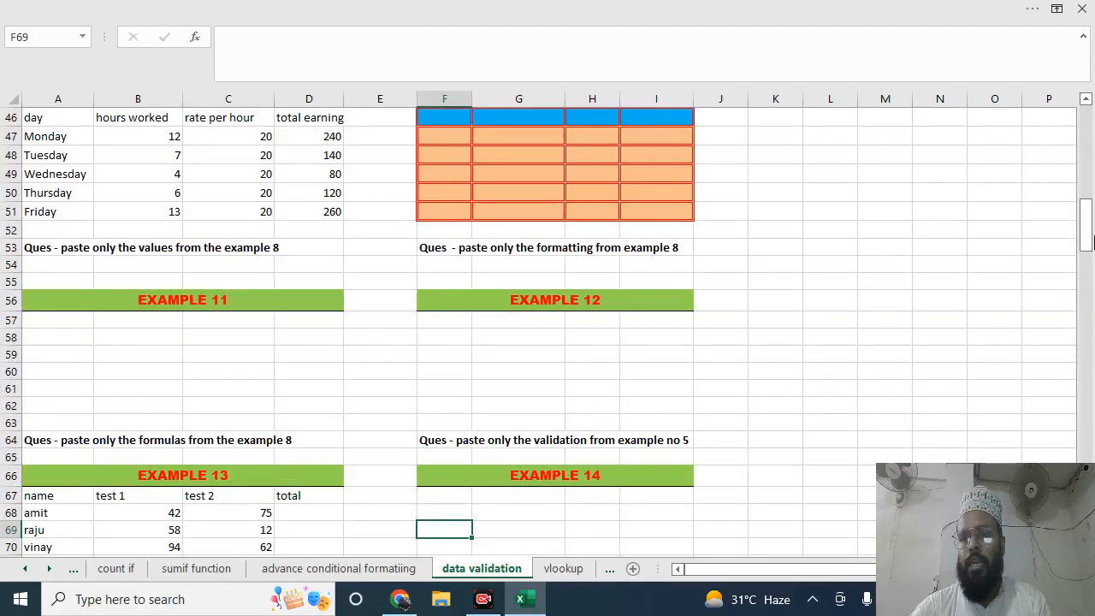
left_click(687, 213)
key("Up")
key("Up")
key("Up")
key("Up")
key("Up")
key("Up")
key("Up")
key("Up")
key("Up")
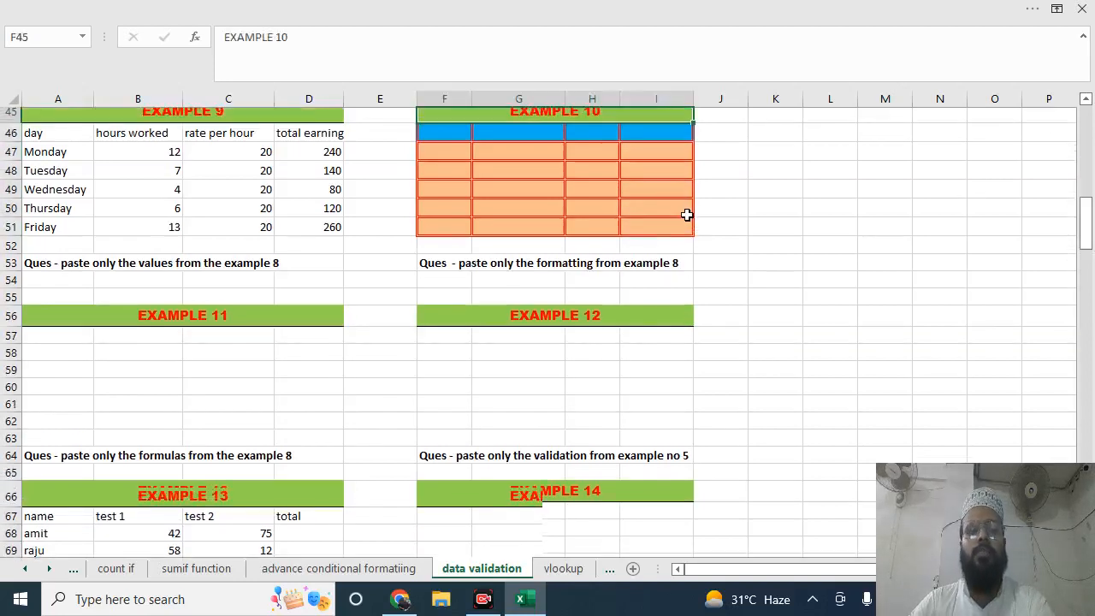
key("Up")
key("Up")
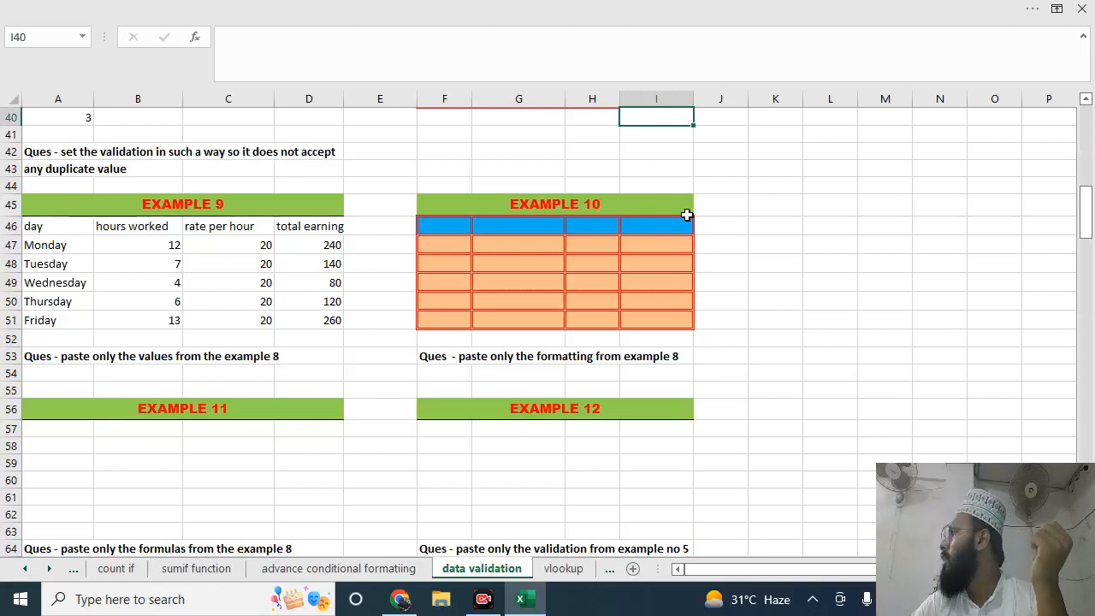
key("Up")
key("Up")
key("Up")
key("Up")
key("Up")
key("Up")
key("Up")
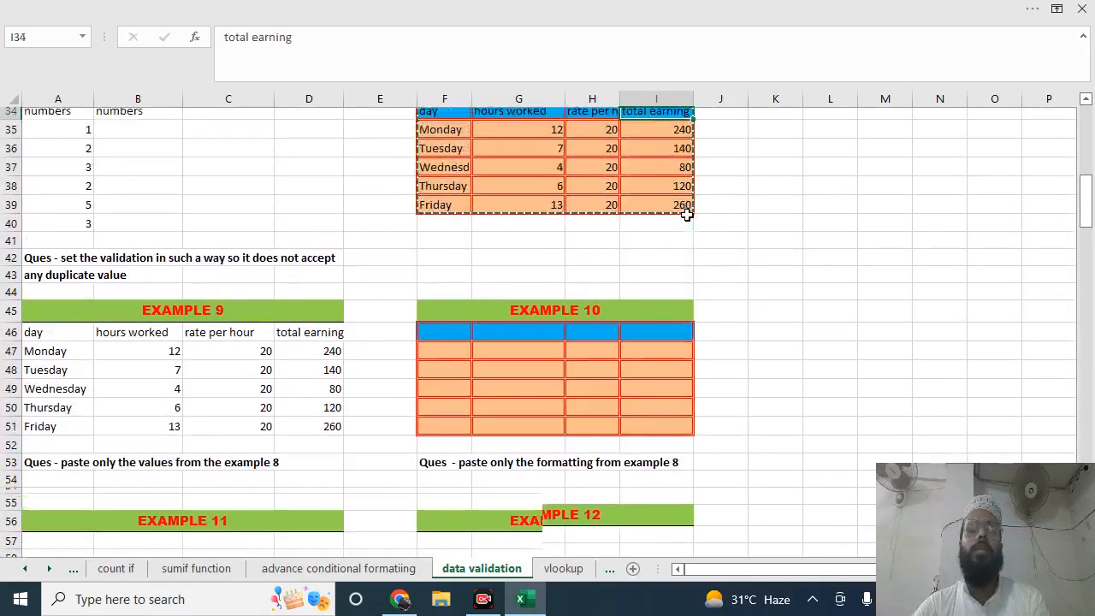
Paste only the formulas of the copied Example 8 table into Example 11, starting at cell A57, using Paste Special
left_click_drag(450, 139, 637, 233)
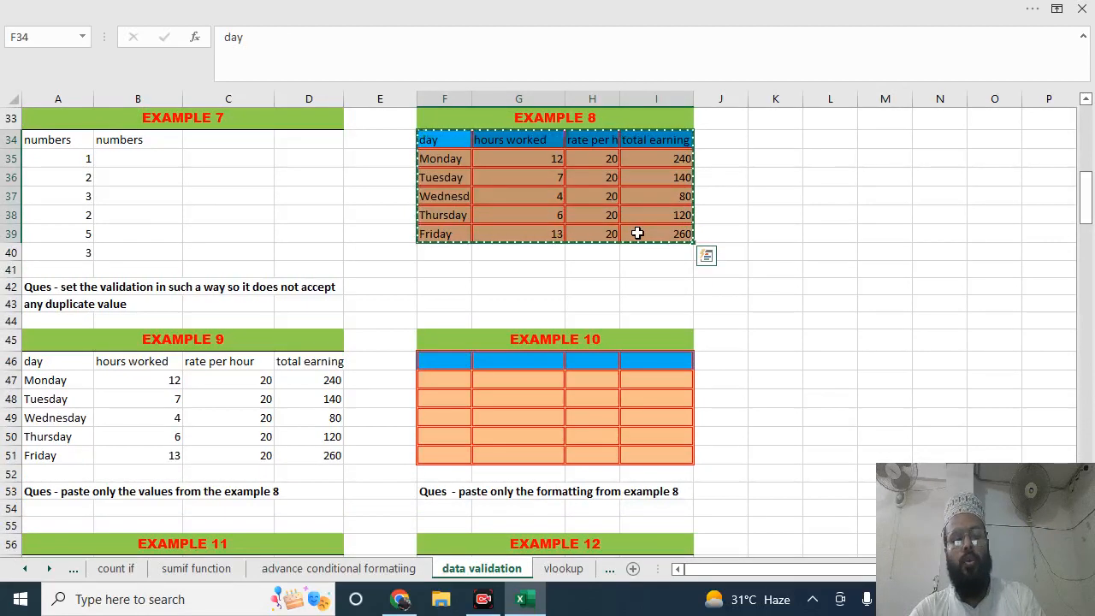
left_click(174, 486)
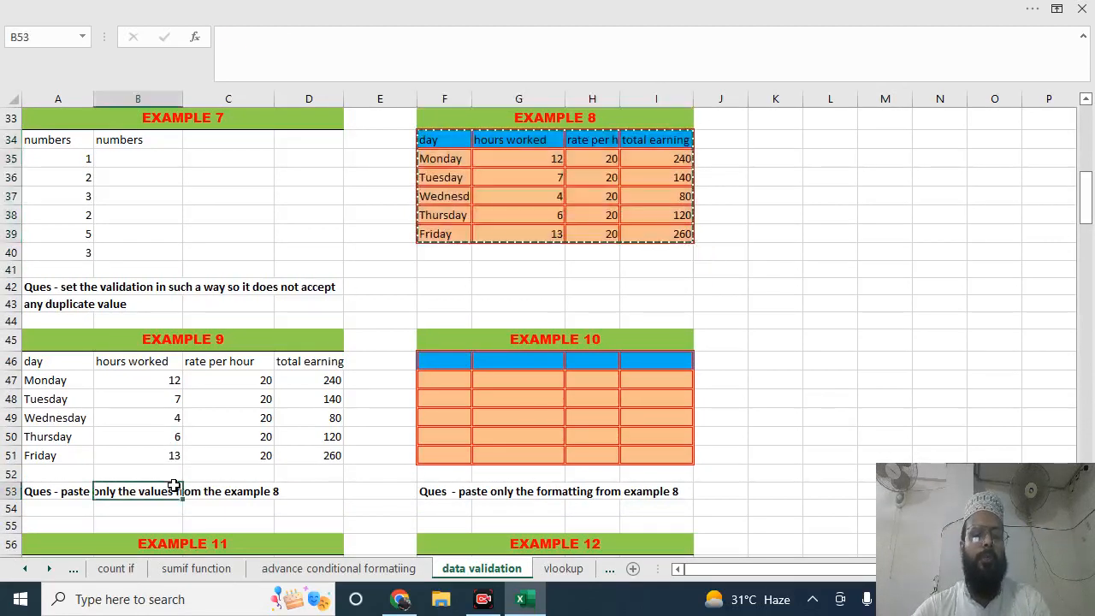
key("Down")
key("Down")
key("Down")
key("Down")
key("Down")
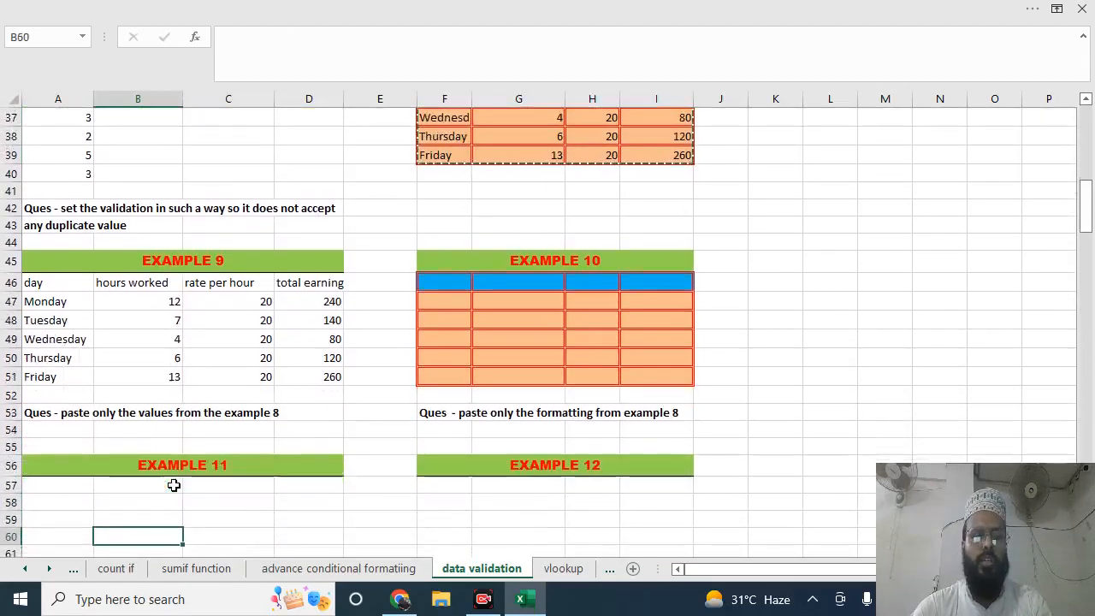
key("Up")
key("Left")
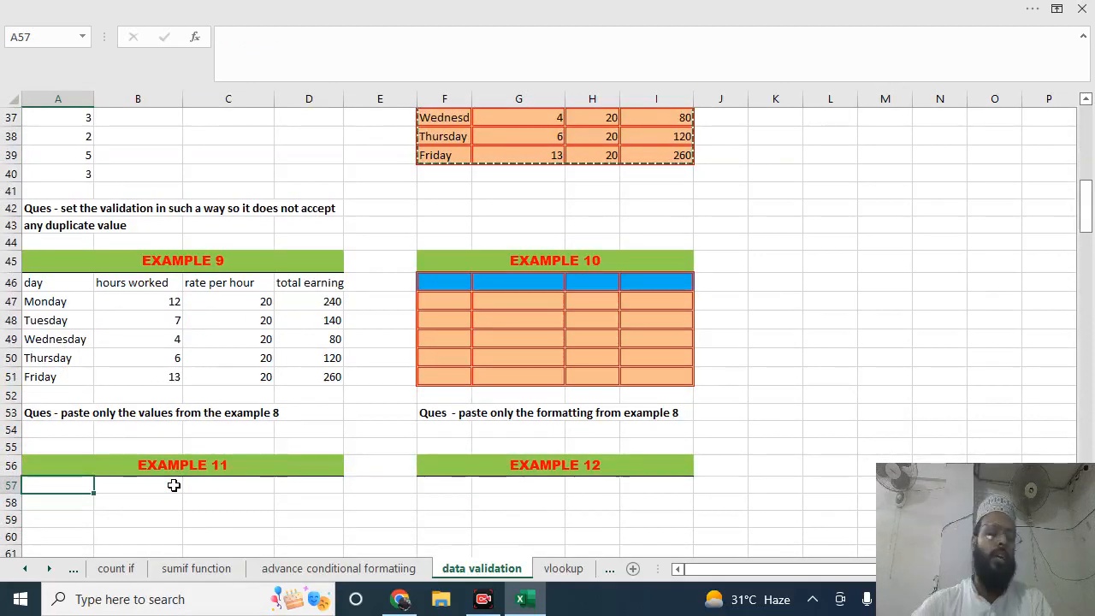
key("ctrl+alt+v")
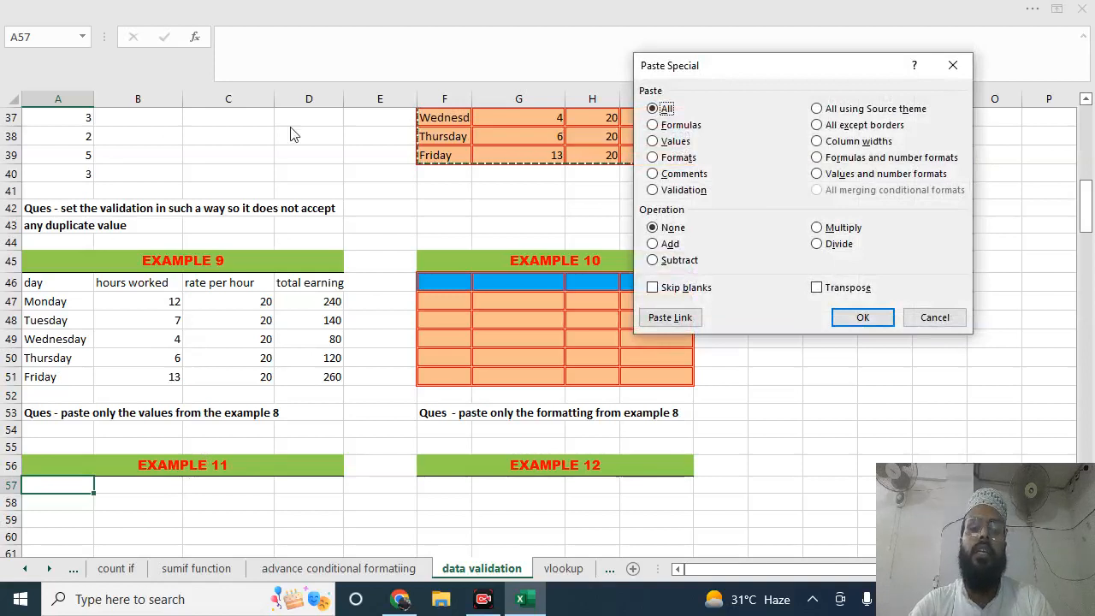
left_click(655, 125)
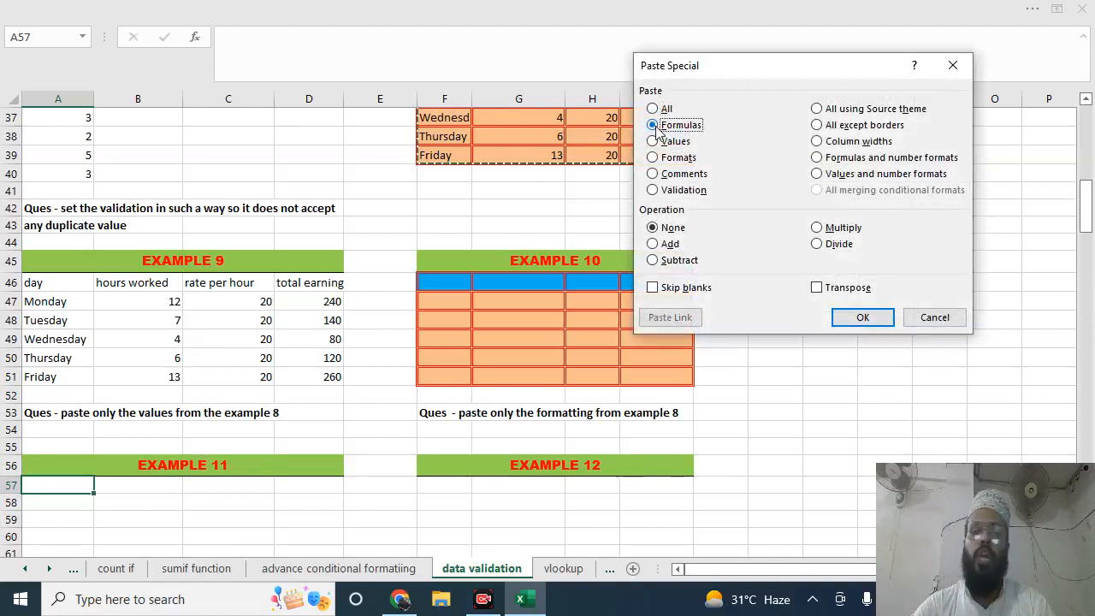
left_click(864, 321)
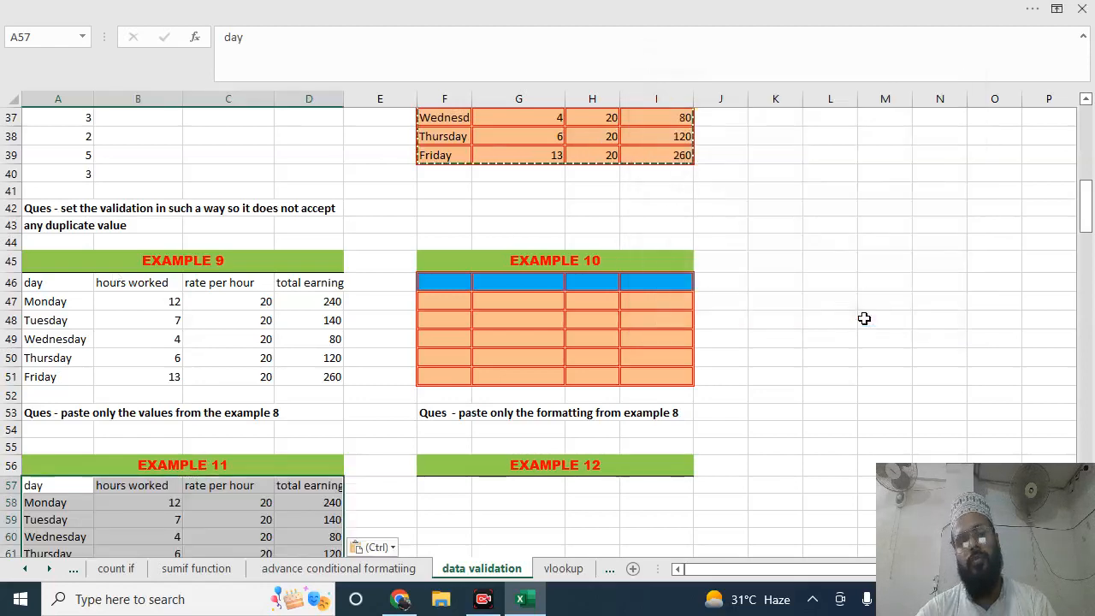
Copy the Example 5 table A22:D27 and paste only its validation into Example 12, starting at cell F57, using Paste Special
left_click_drag(1086, 214, 1086, 227)
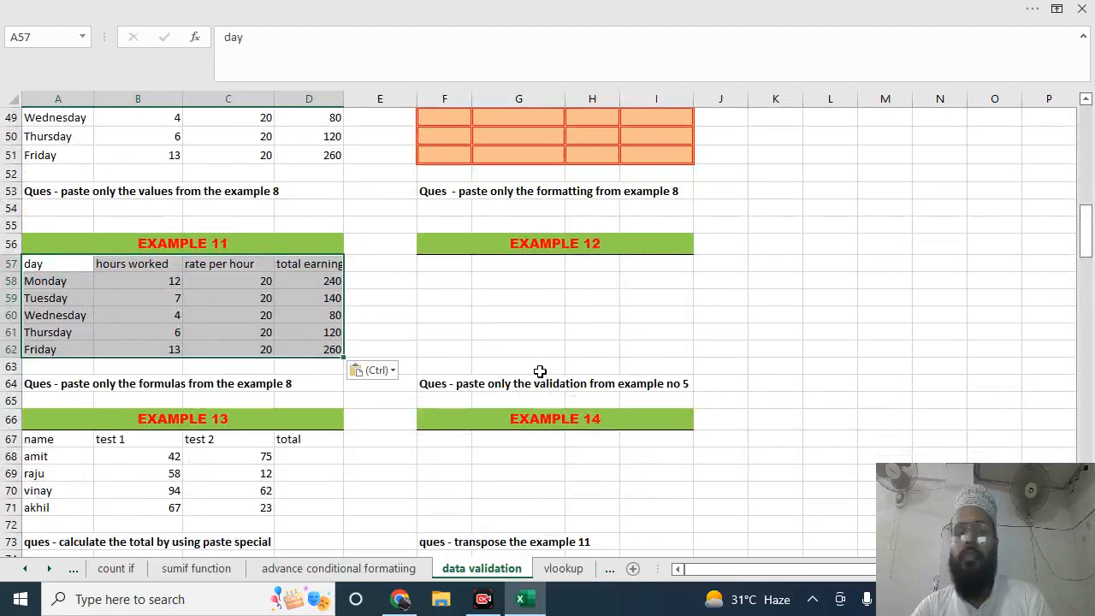
left_click_drag(1085, 253, 1085, 187)
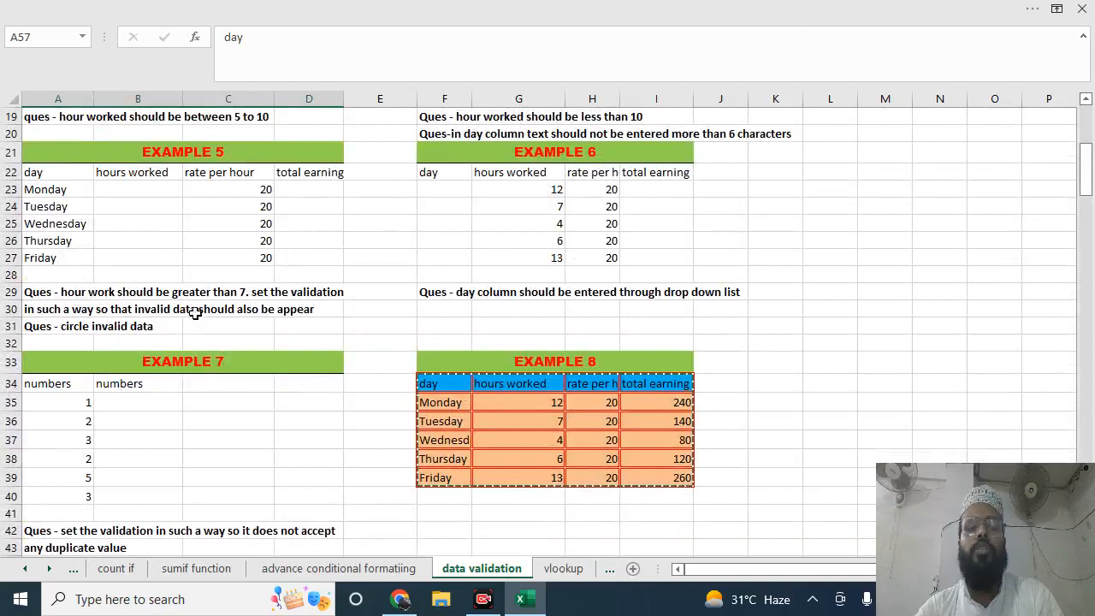
left_click(252, 293)
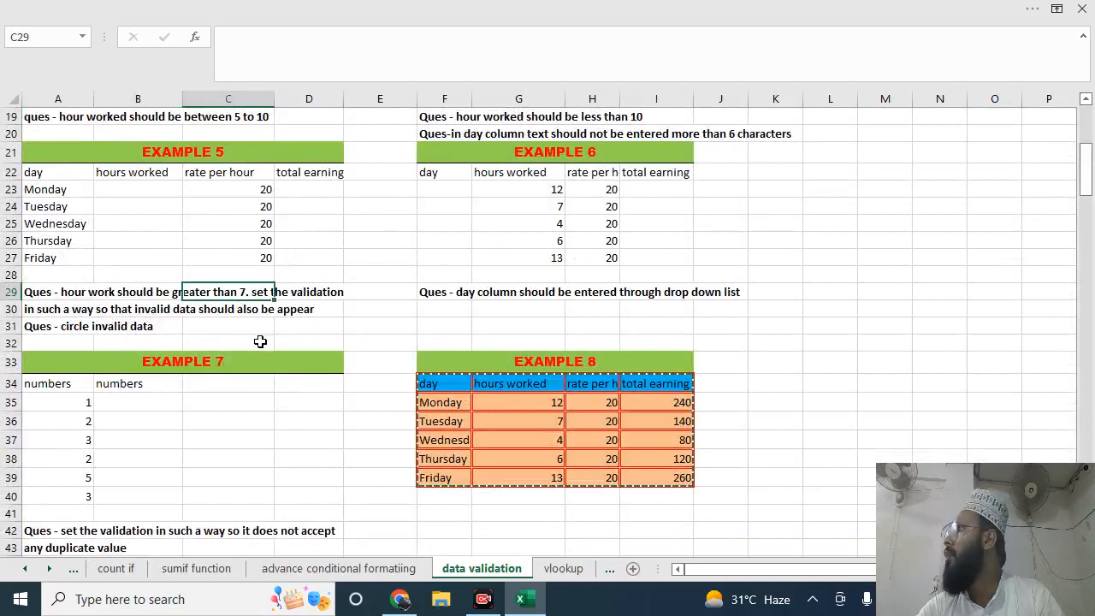
left_click(144, 236)
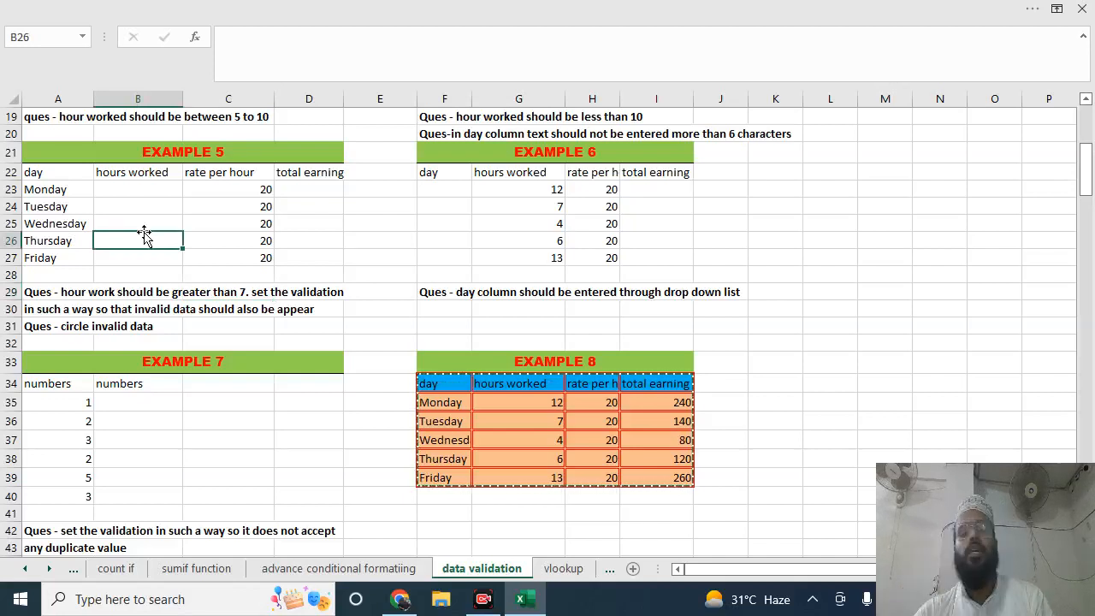
left_click_drag(43, 177, 298, 259)
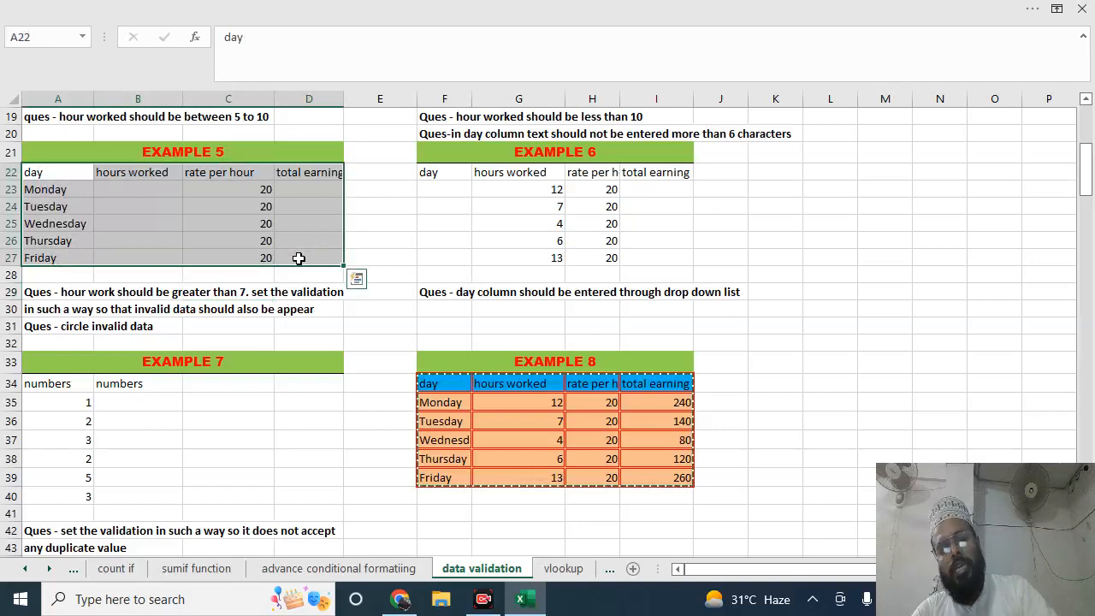
key("ctrl+c")
left_click_drag(1084, 178, 1086, 249)
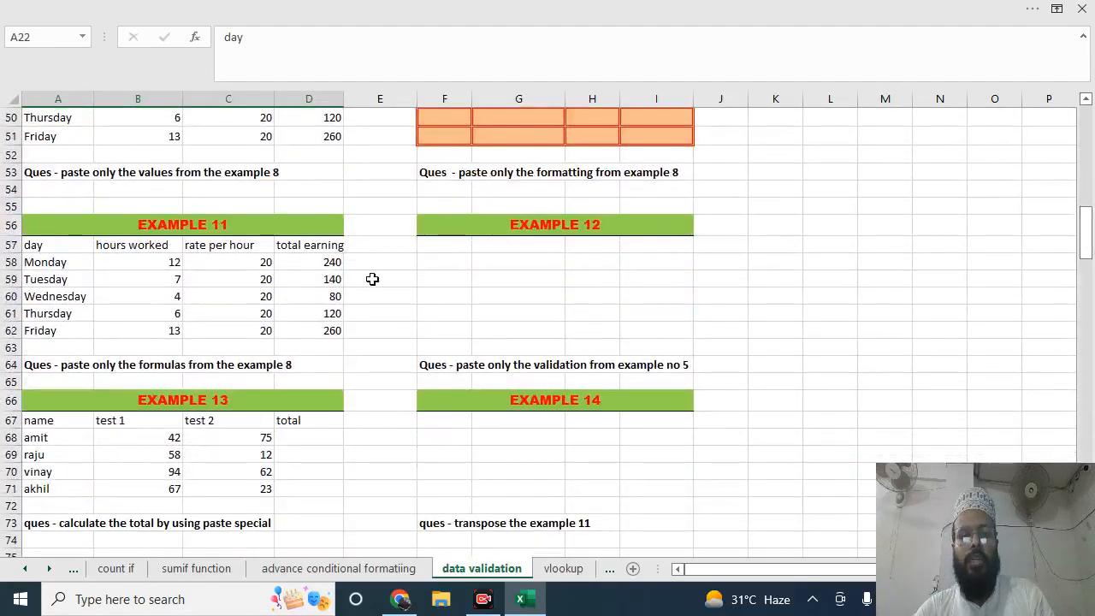
left_click(460, 247)
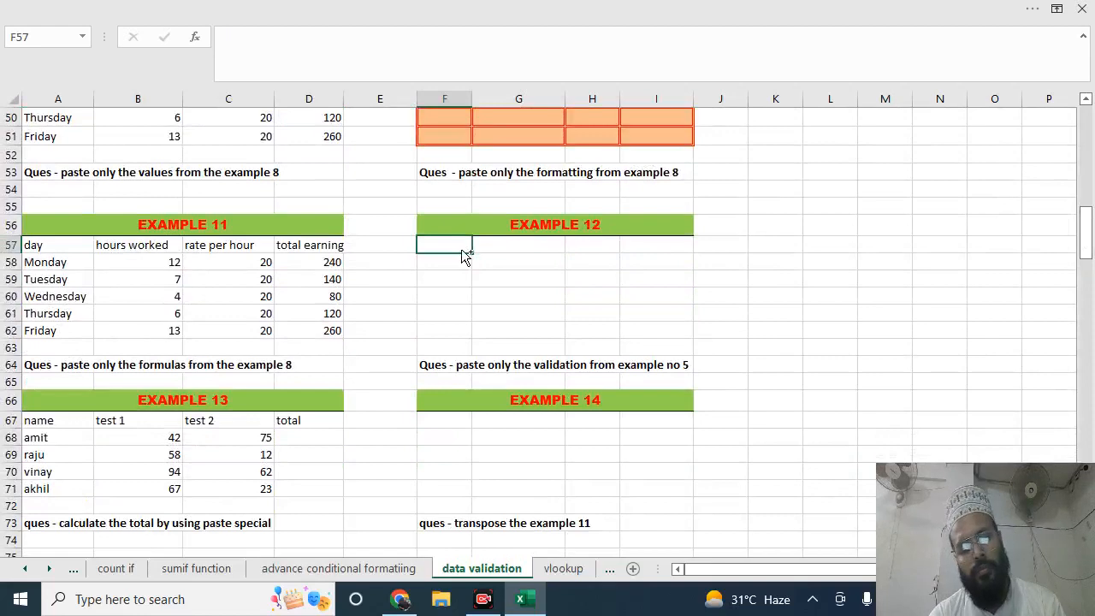
key("ctrl+alt+v")
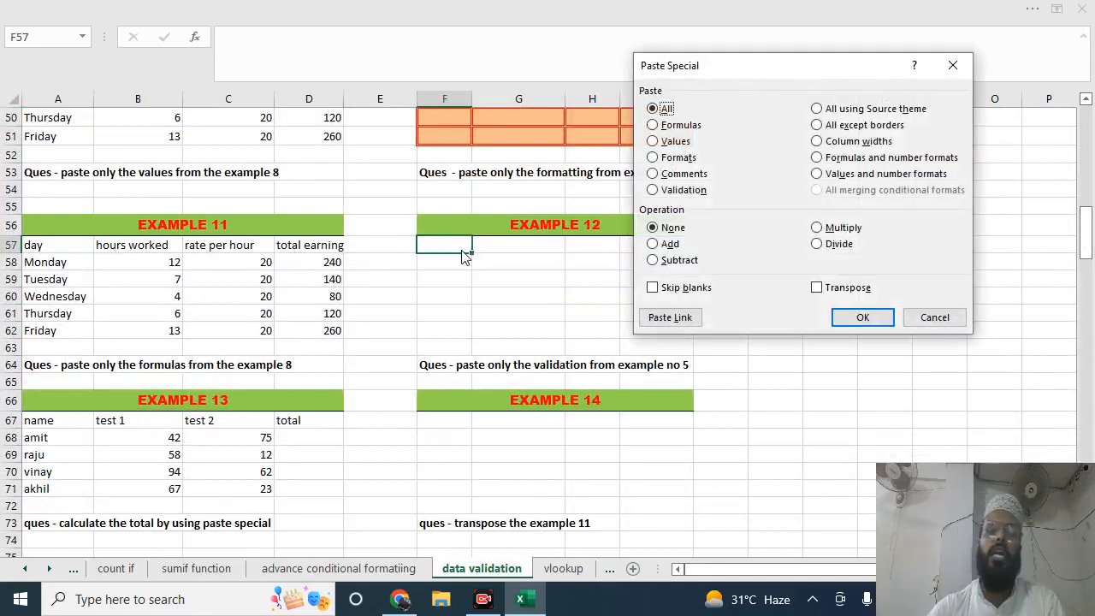
left_click(652, 190)
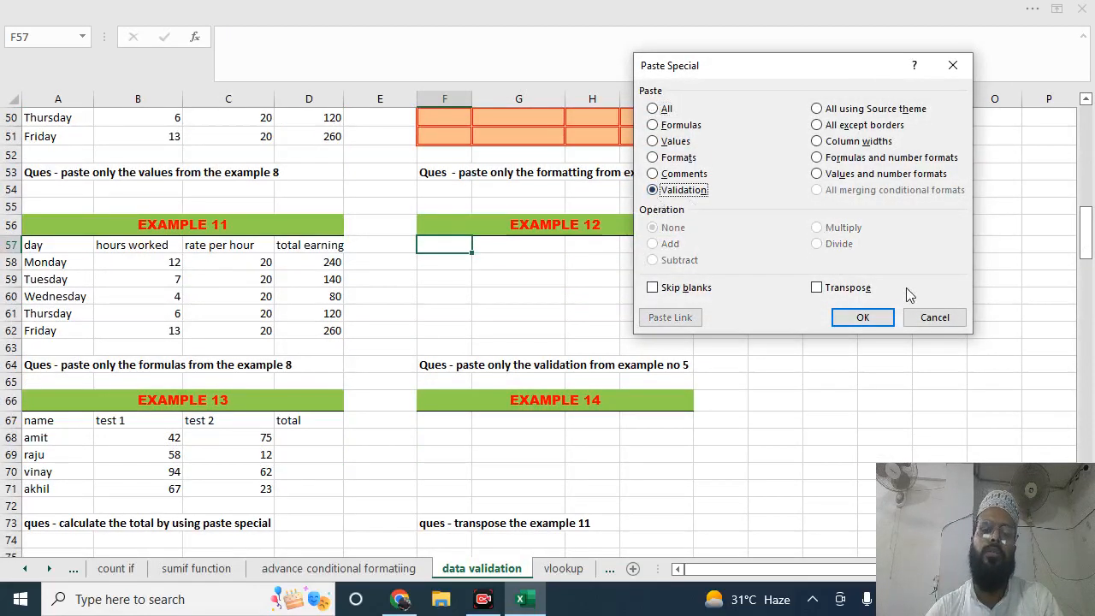
left_click(862, 317)
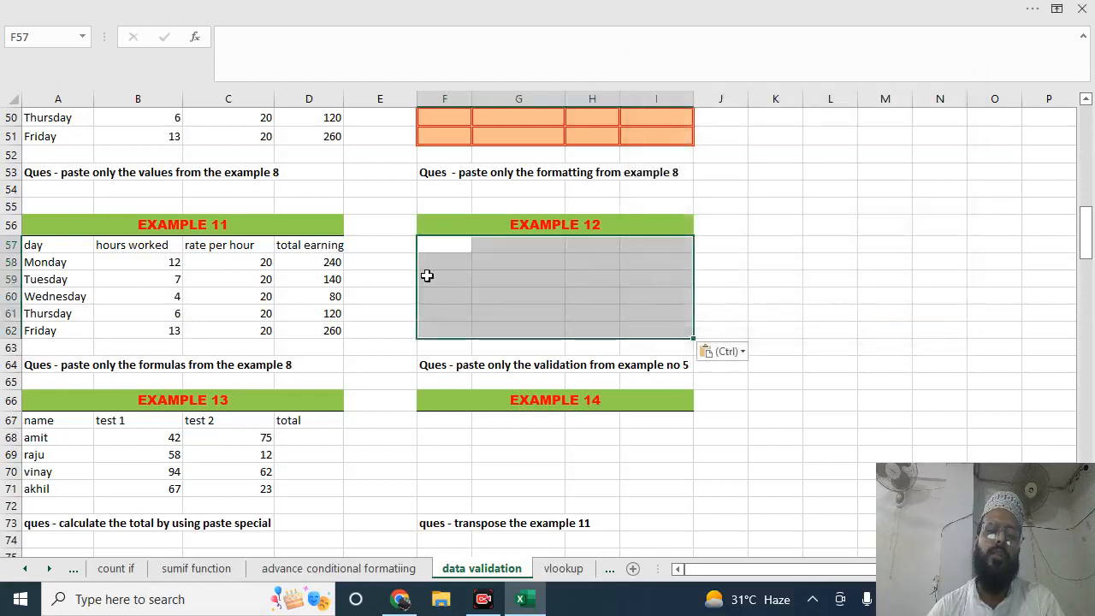
Test the validation pasted in Example 12 by entering 4 in cell G58 and choosing to keep the value
left_click(516, 271)
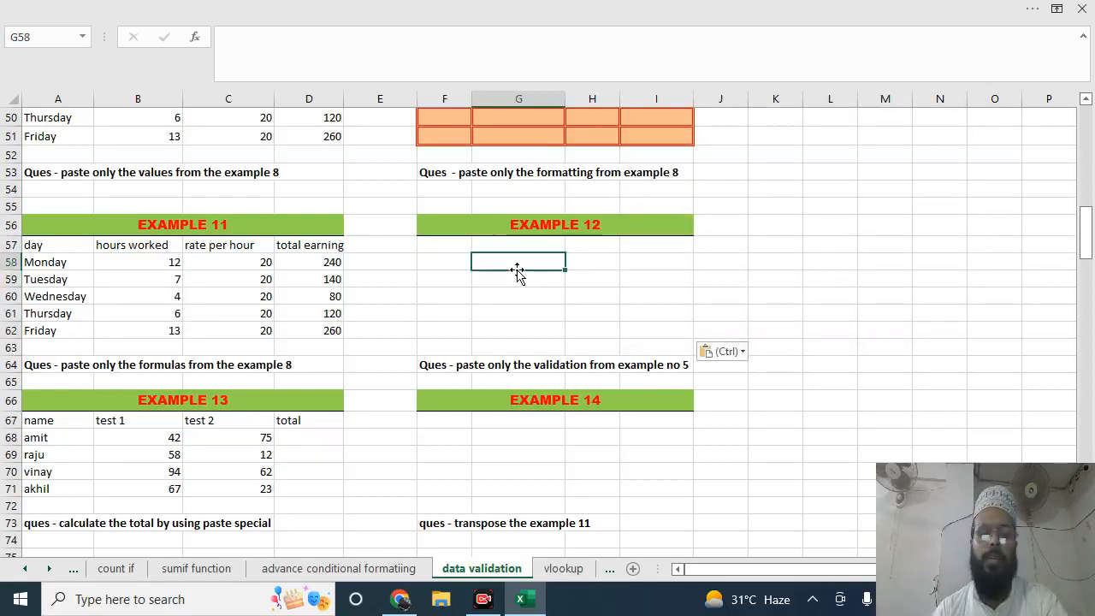
type("4")
key("Return")
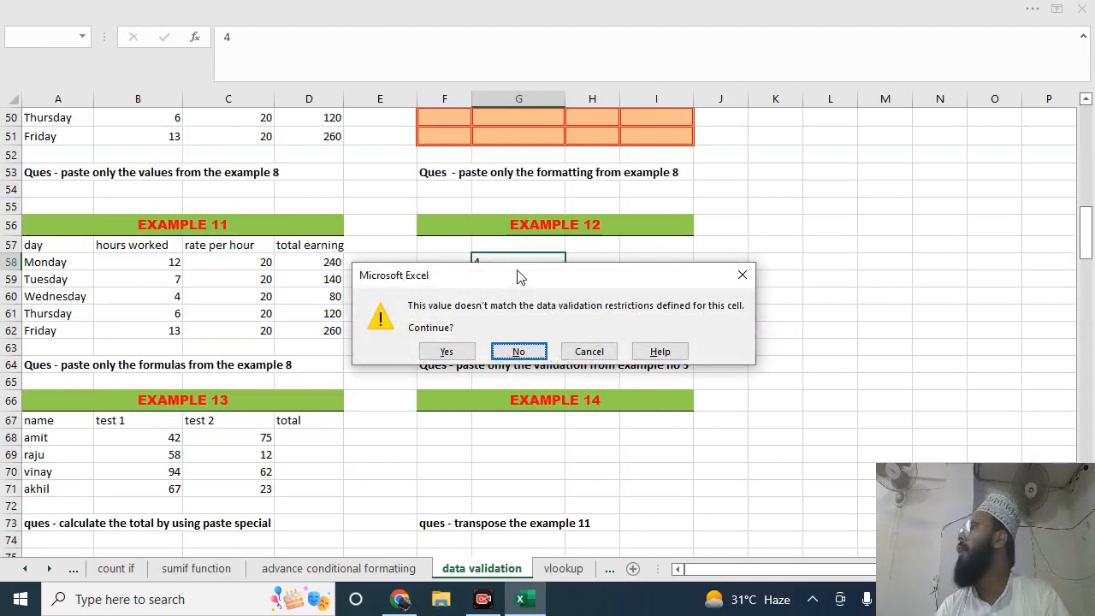
key("Left")
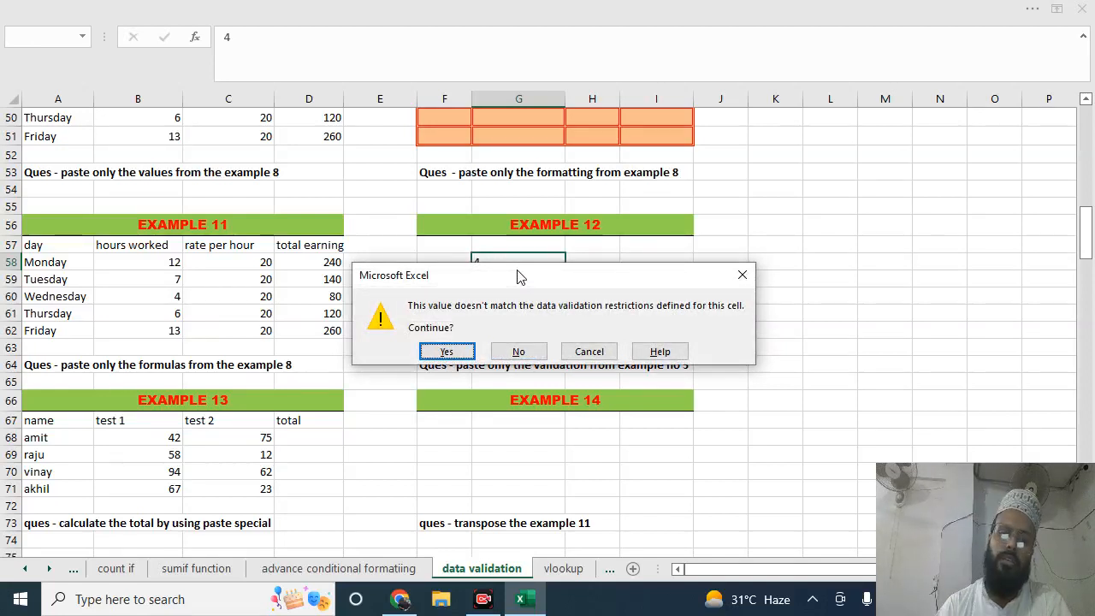
key("Return")
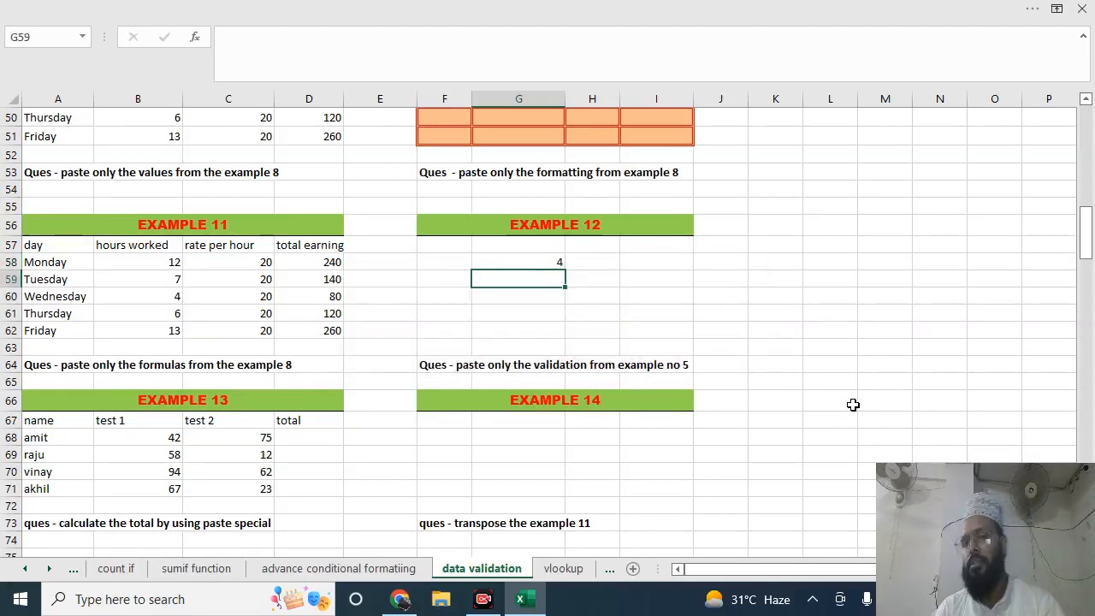
Copy the test 2 scores C68:C71 of Example 13 into the total column, starting at cell D68
left_click_drag(1088, 257, 1088, 269)
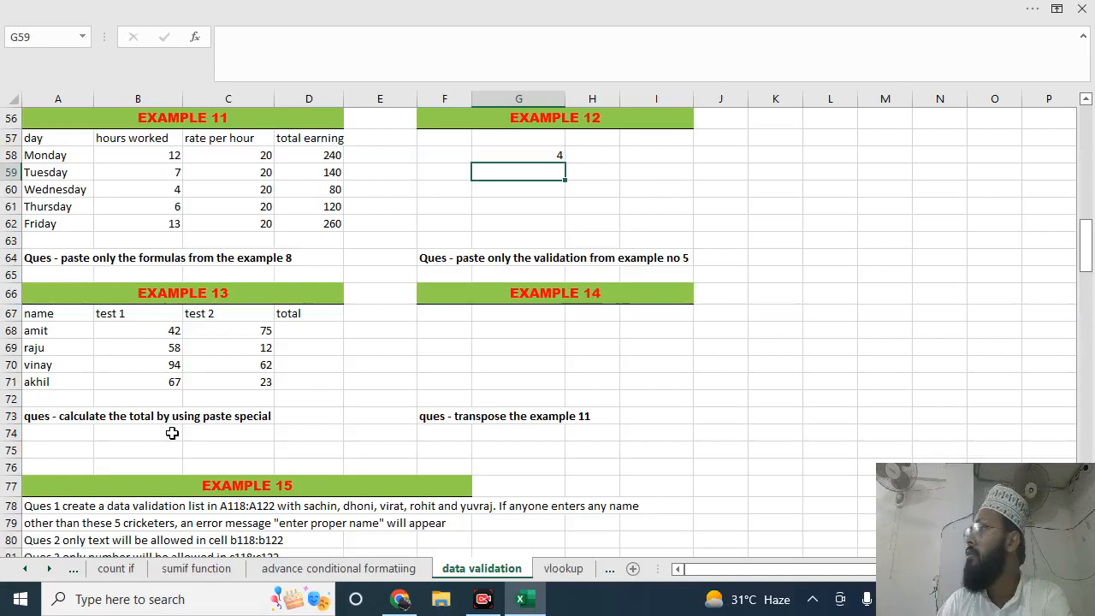
left_click(304, 333)
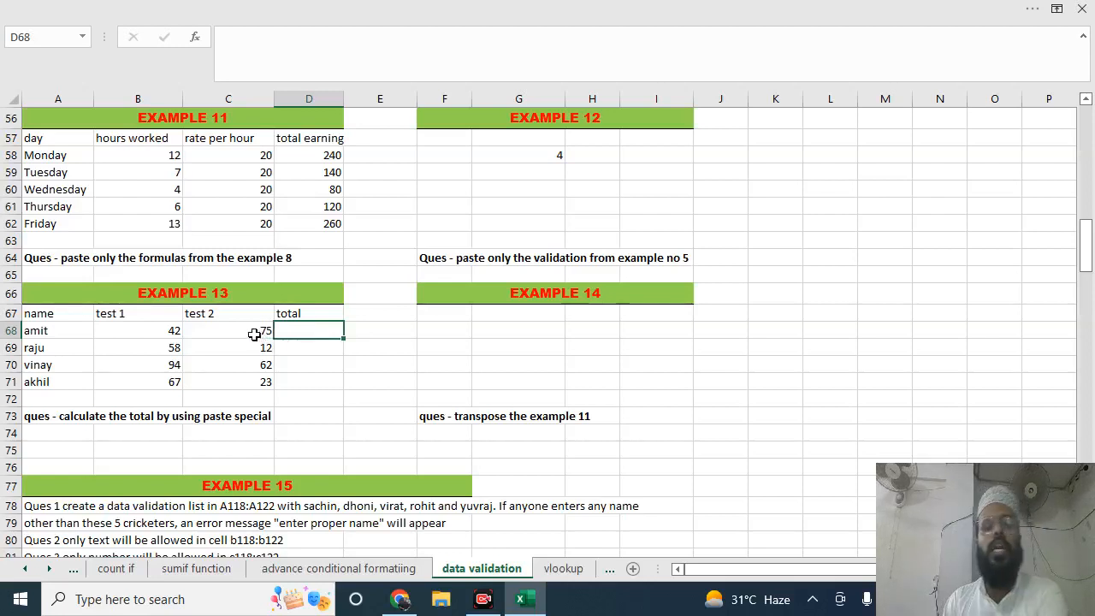
left_click_drag(254, 334, 255, 386)
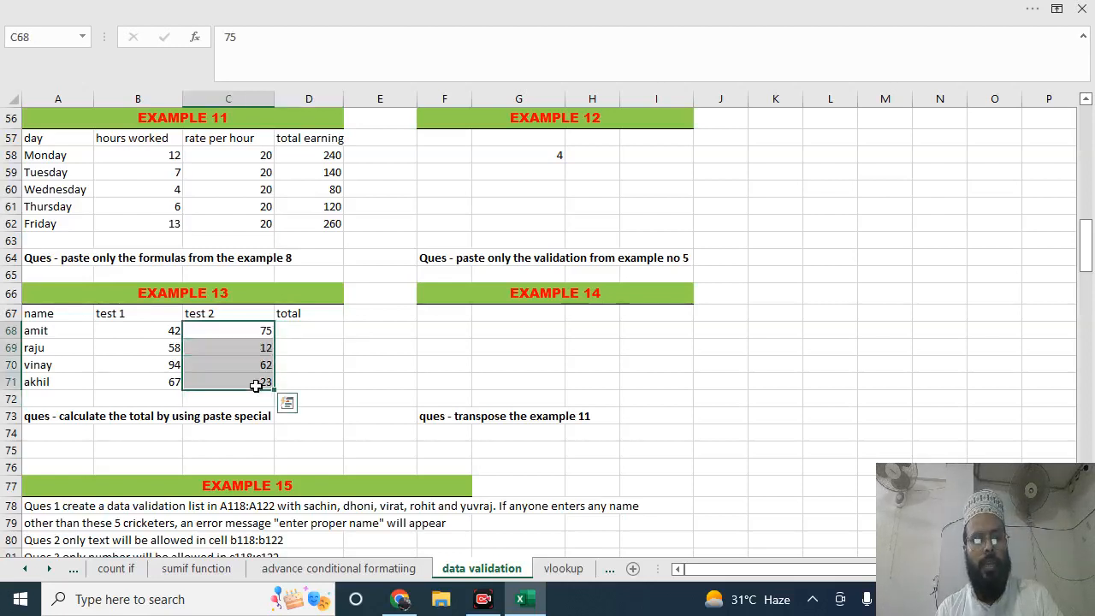
left_click(313, 323)
key("ctrl+v")
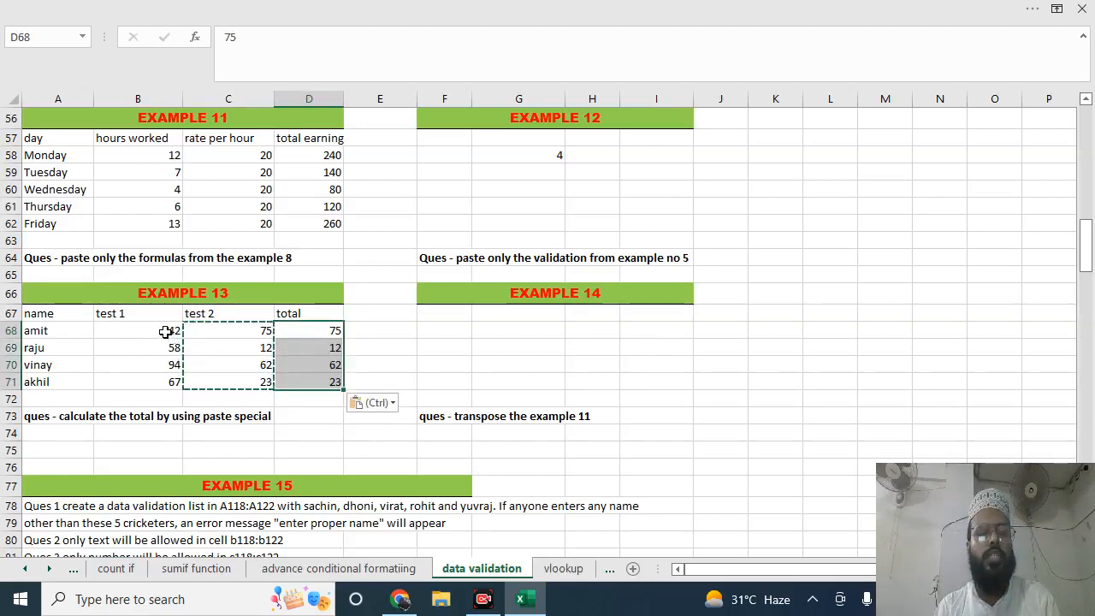
Copy the test 1 scores B68:B71 of Example 13 over the total column, starting at cell D68
left_click_drag(170, 332, 177, 389)
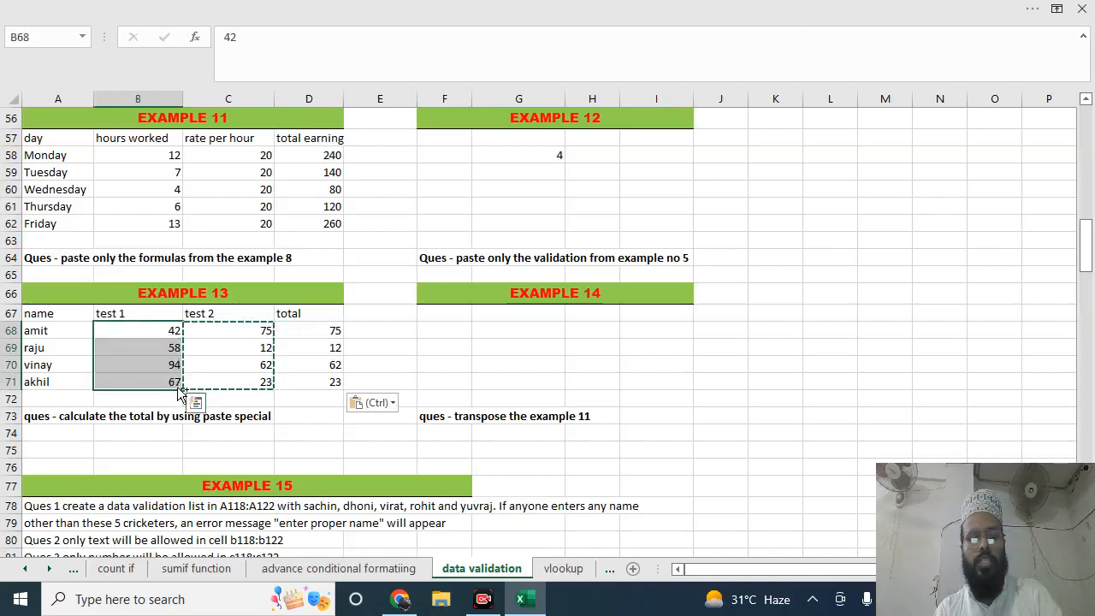
key("ctrl+c")
left_click(326, 332)
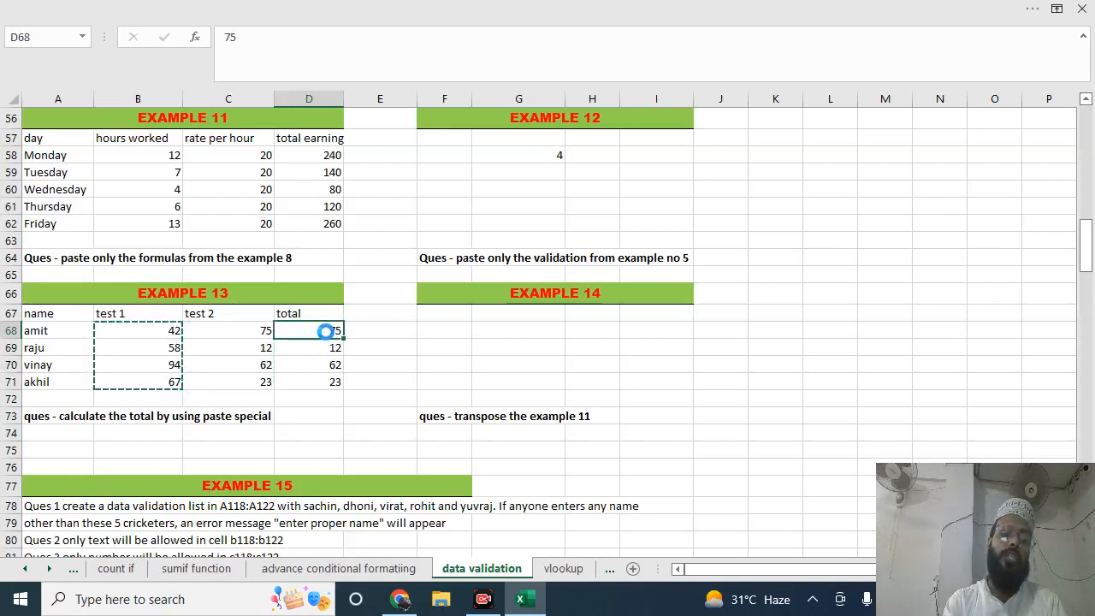
key("ctrl+v")
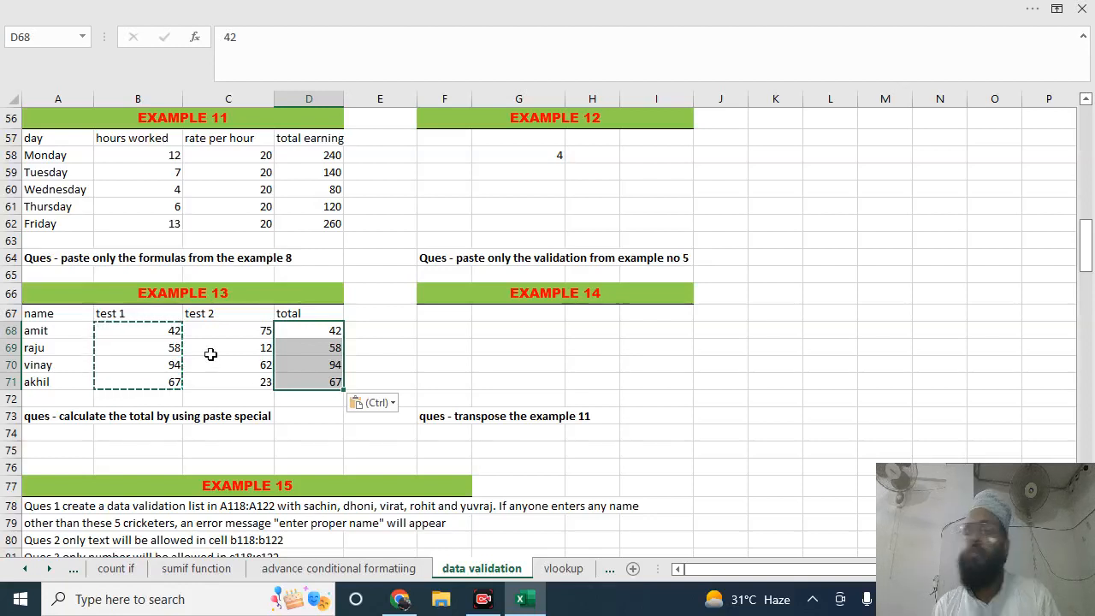
Add the test 2 scores C68:C71 to the total column from cell D68, using Paste Special with the Add operation
left_click_drag(197, 331, 205, 394)
key("ctrl+c")
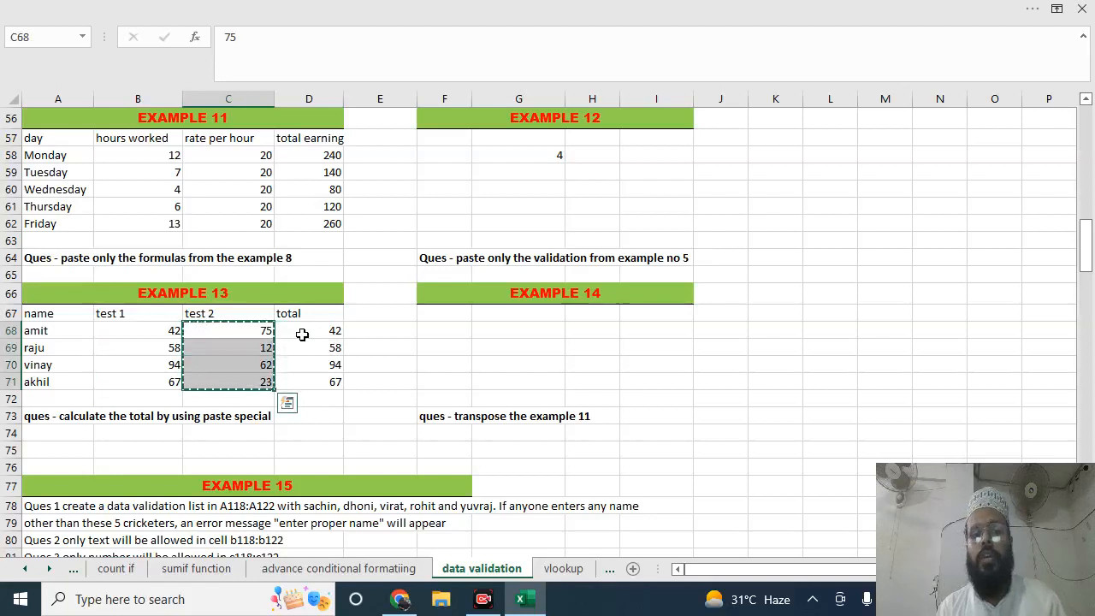
left_click(302, 334)
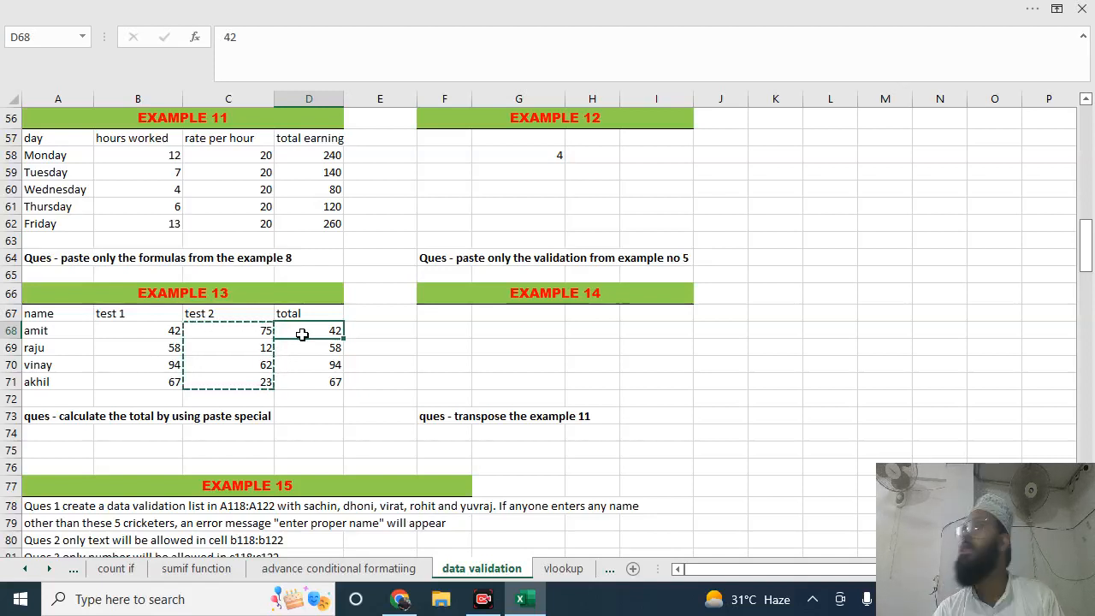
key("ctrl+alt+v")
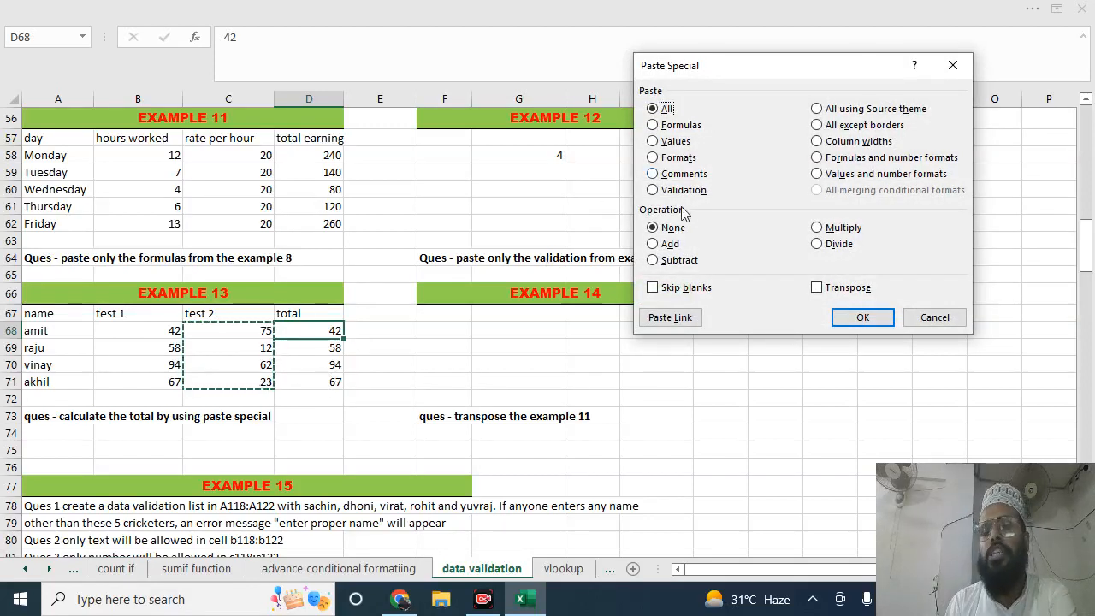
left_click(659, 246)
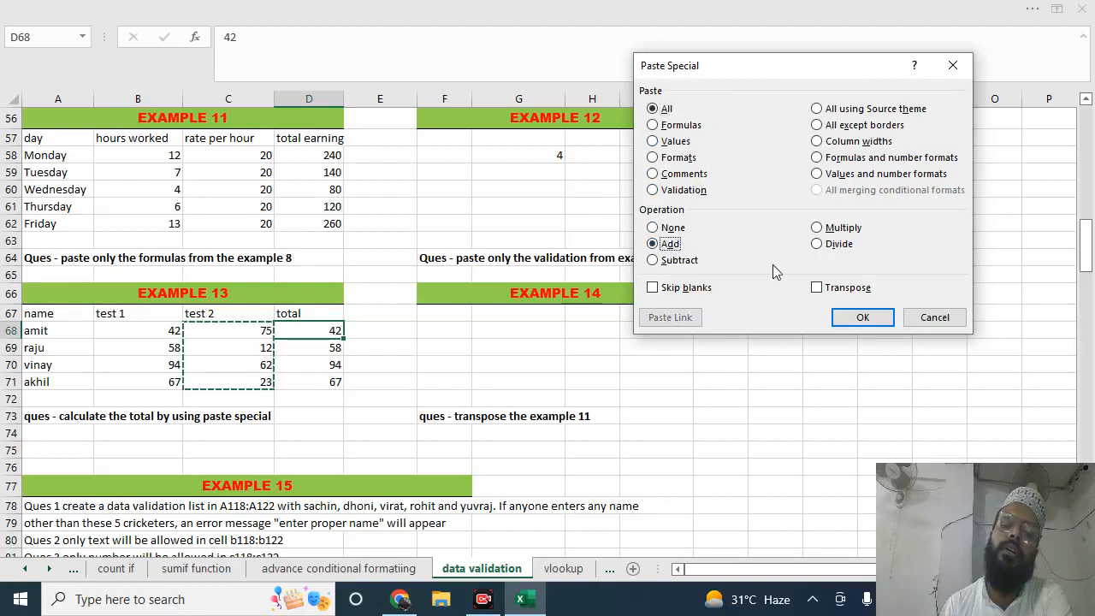
left_click(862, 317)
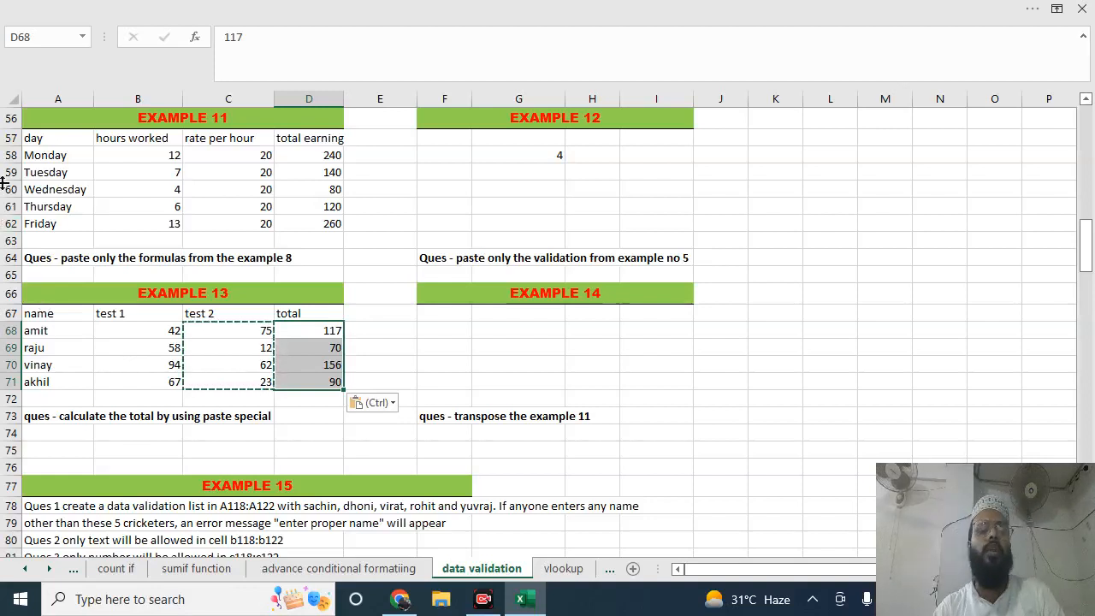
Paste the Example 11 table A57:D62 transposed into Example 14, starting at cell F67, using Paste Special
left_click_drag(53, 141, 335, 229)
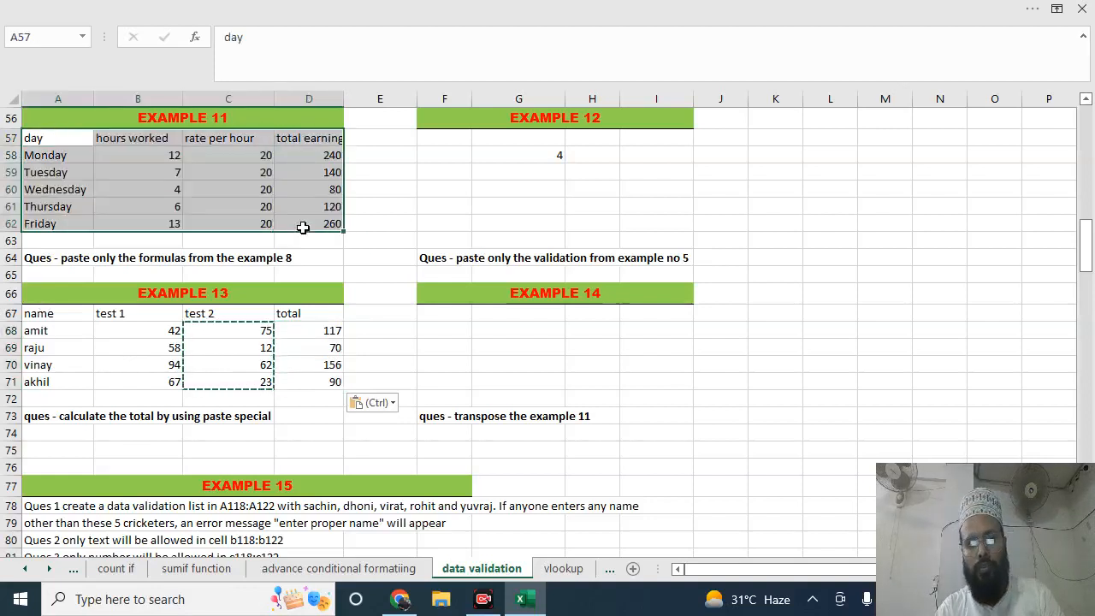
key("ctrl+c")
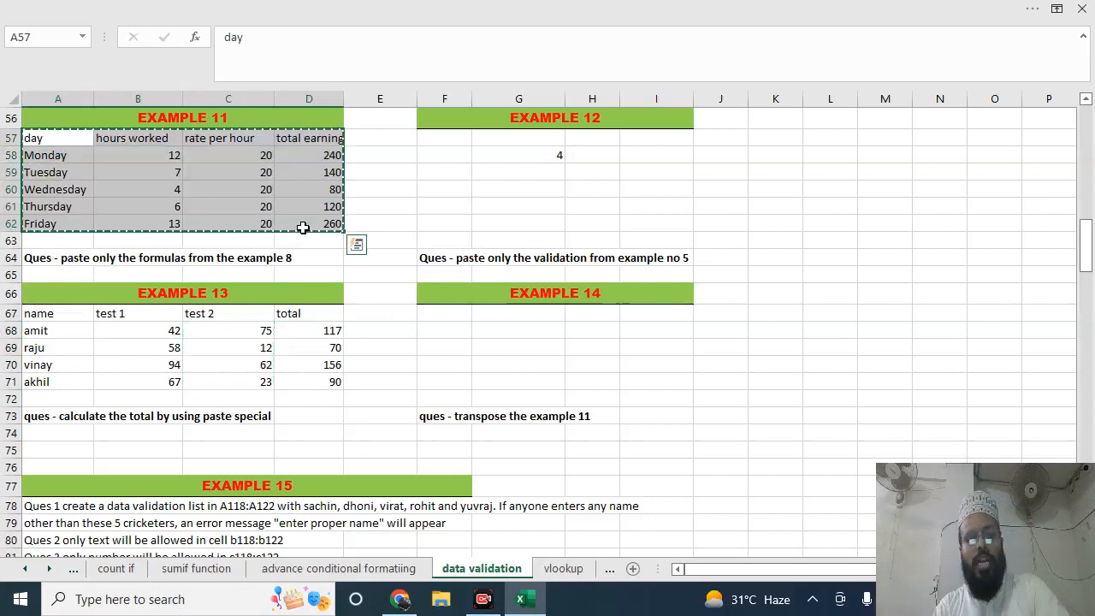
left_click(462, 313)
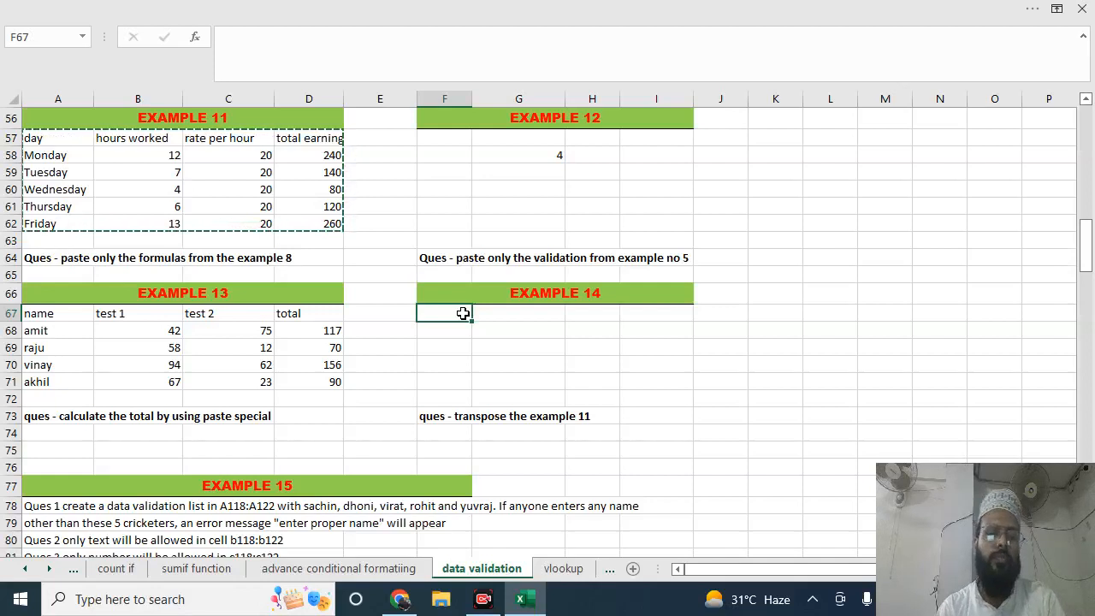
key("ctrl+alt+v")
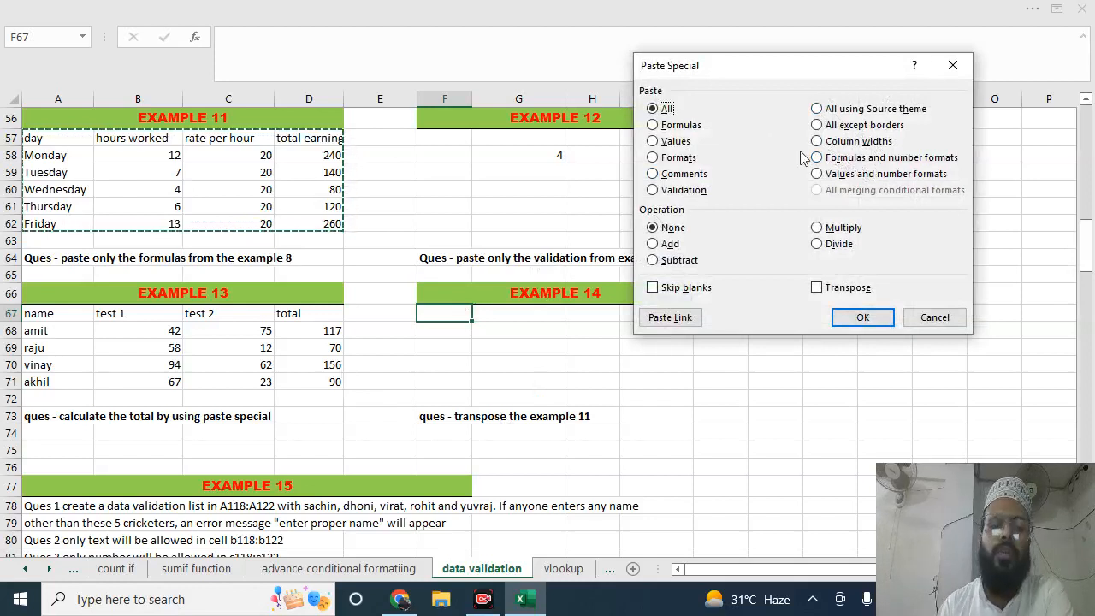
left_click(822, 290)
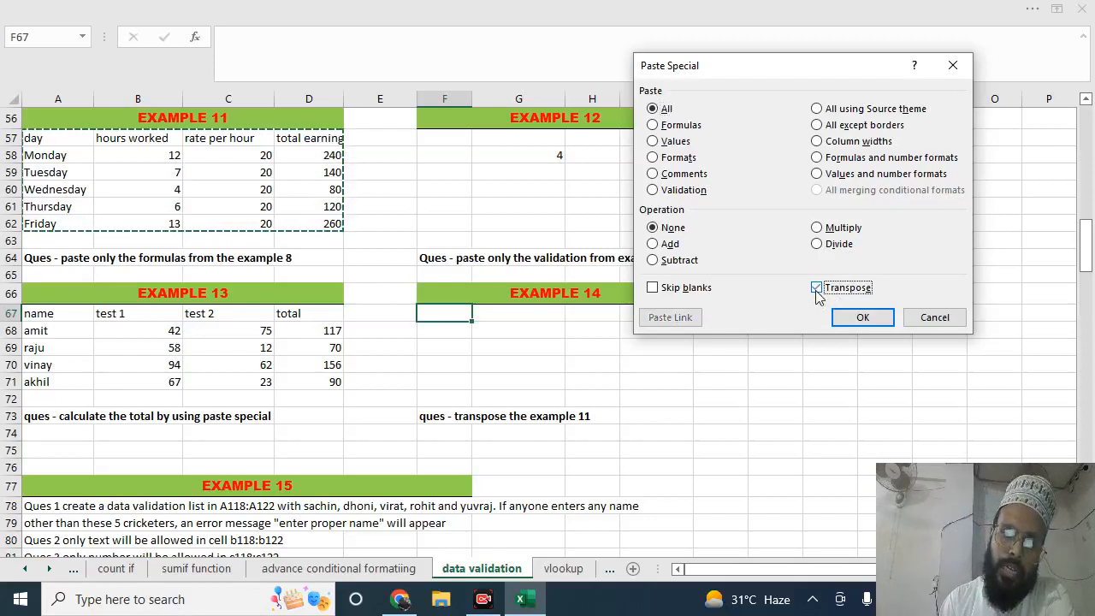
left_click(855, 325)
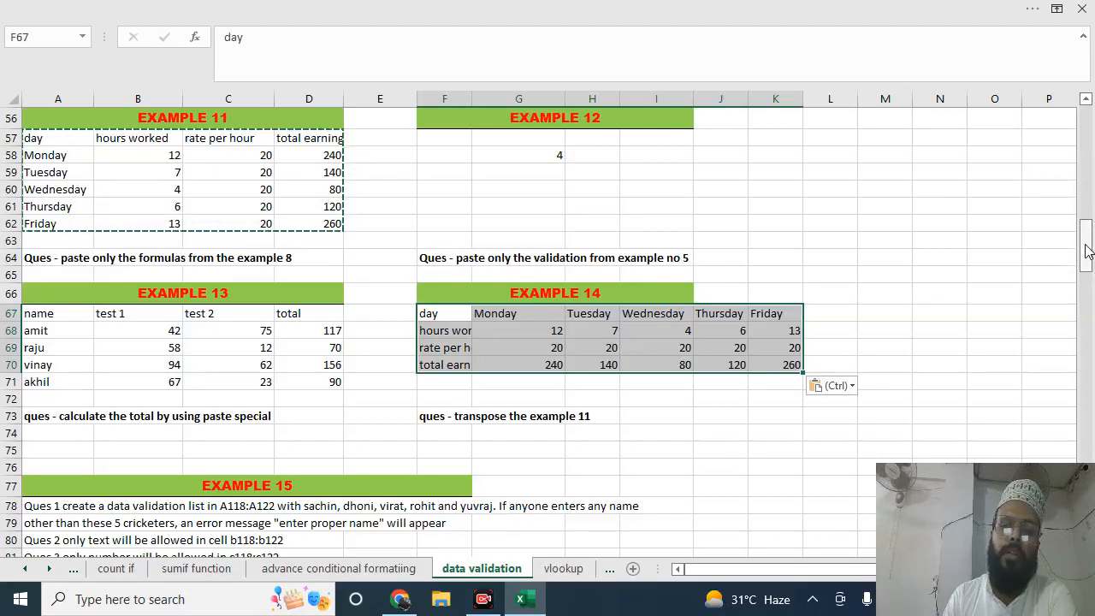
mouse_move(1086, 272)
left_mouse_down()
mouse_move(1088, 320)
mouse_move(1086, 286)
left_mouse_up()
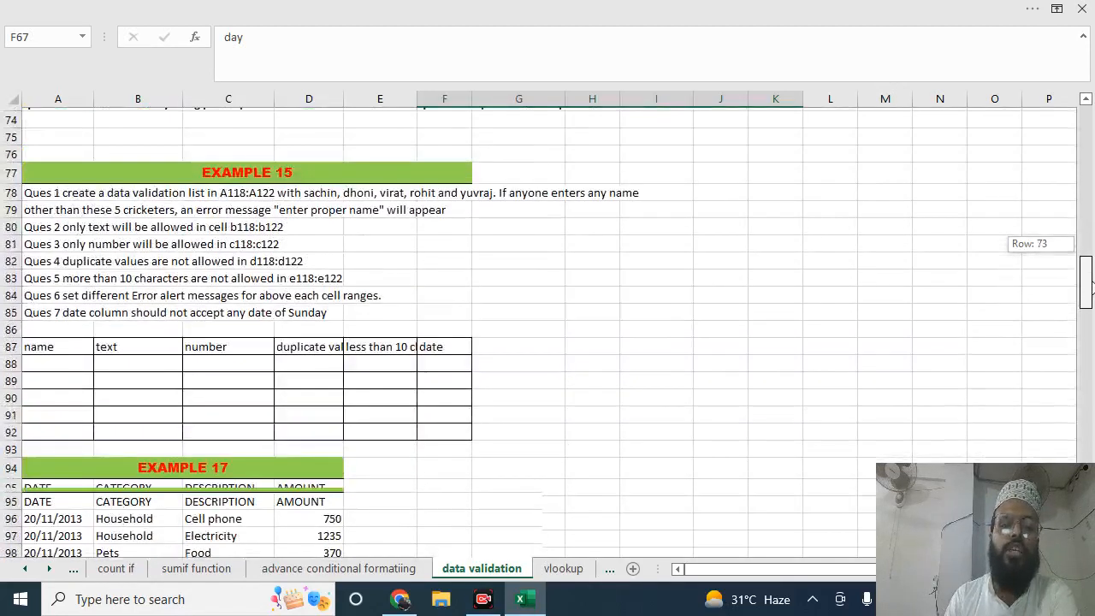